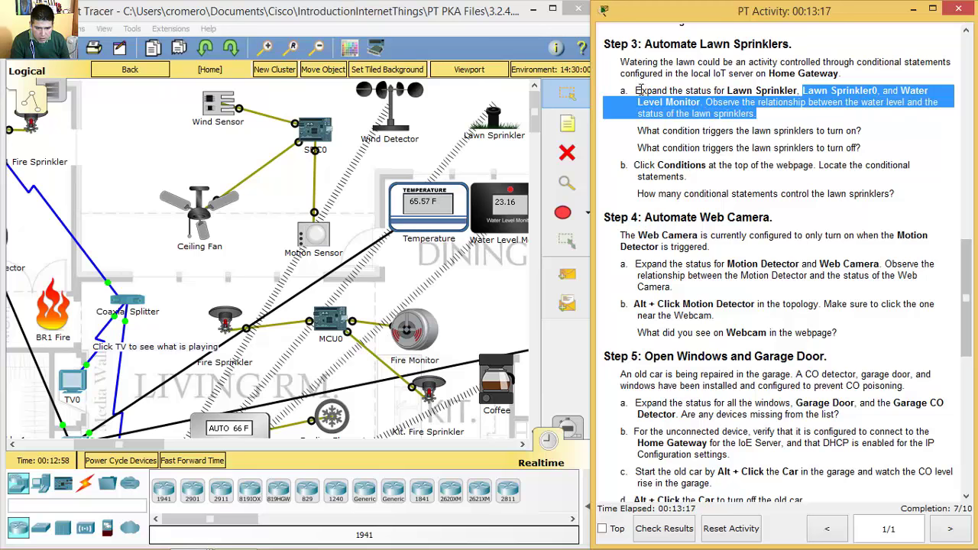
# - Bring the Home PC's browser at 192.168.25.1/home.html back to the front
pyautogui.moveTo(636, 90); pyautogui.dragTo(817, 112)
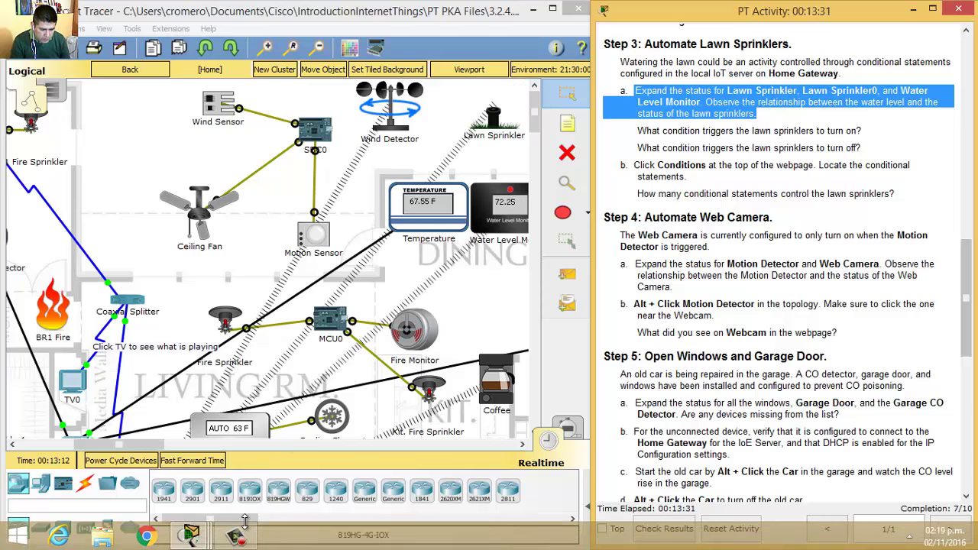
pyautogui.click(191, 535)
# - Collapse Thermostat and expand Lawn Sprinkler0, Water Level Monitor (16.73 cm) and Lawn Sprinkler, both on
pyautogui.click(384, 480)
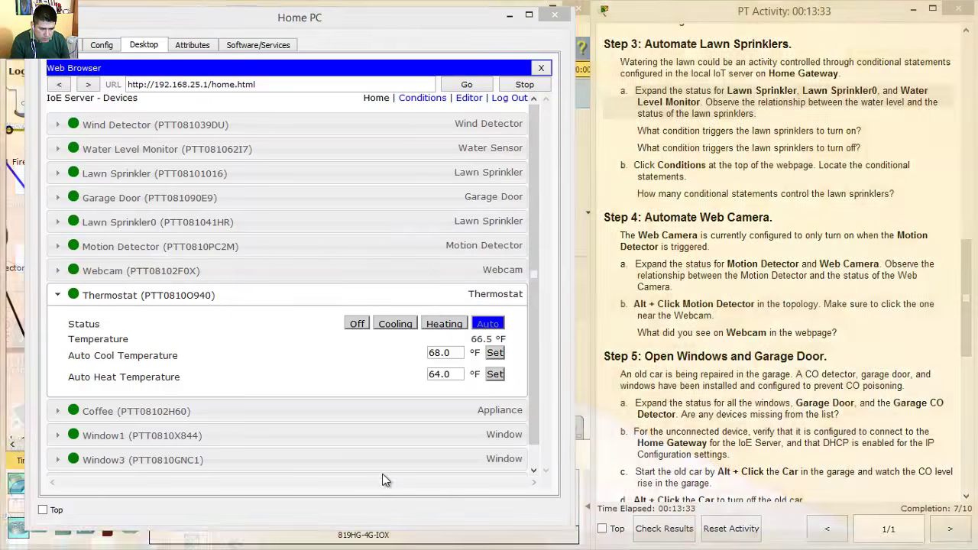
pyautogui.click(56, 298)
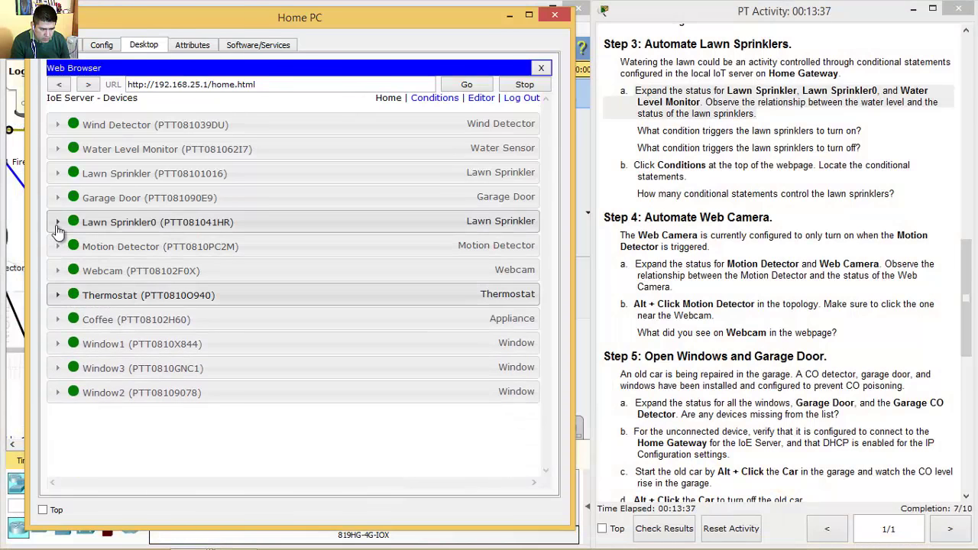
pyautogui.click(56, 226)
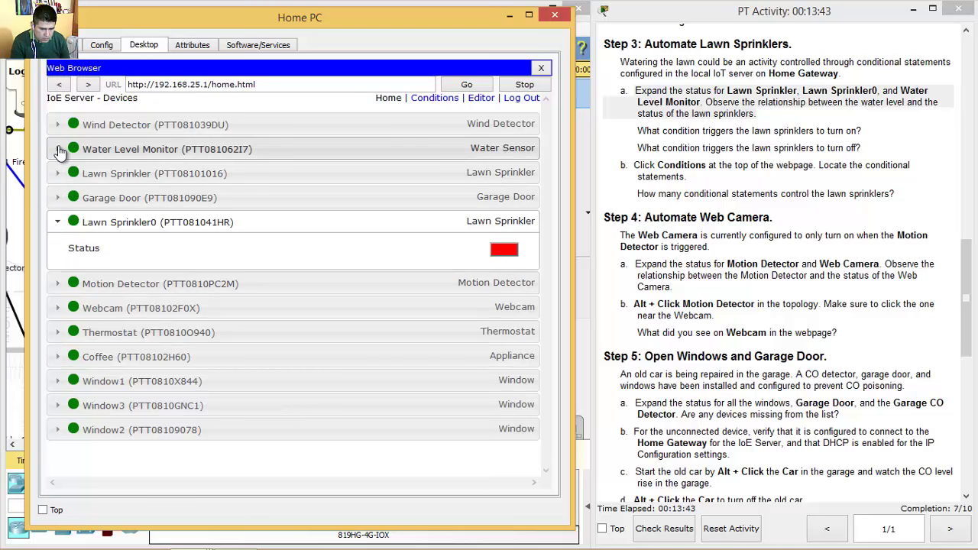
pyautogui.click(59, 150)
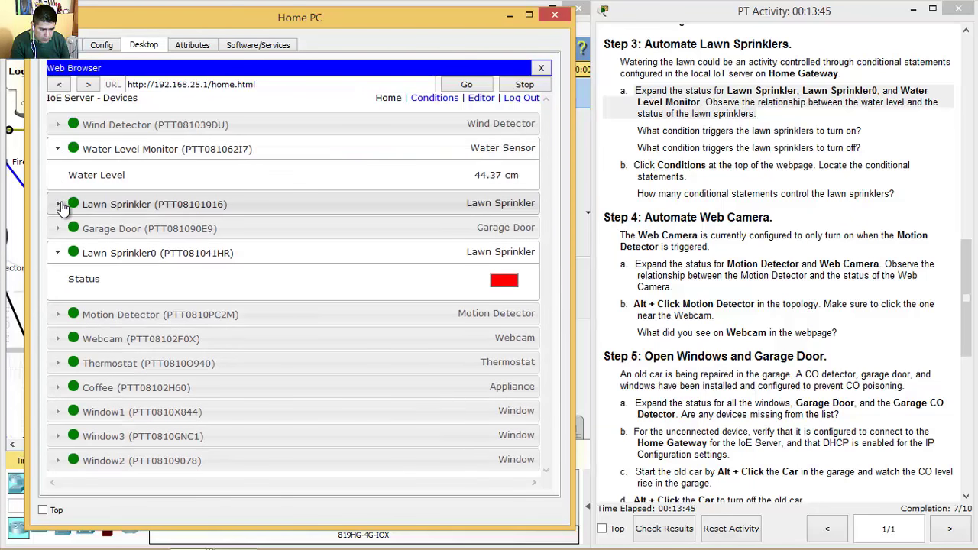
pyautogui.click(60, 205)
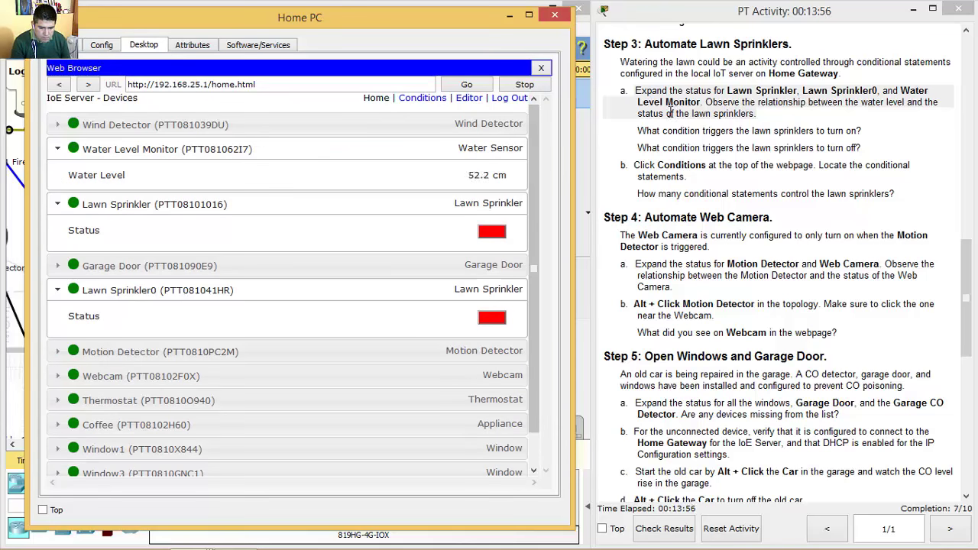
# - Read the questions on what turns sprinklers on and off, then go to the Conditions page
pyautogui.click(641, 133)
pyautogui.moveTo(639, 132); pyautogui.dragTo(881, 133)
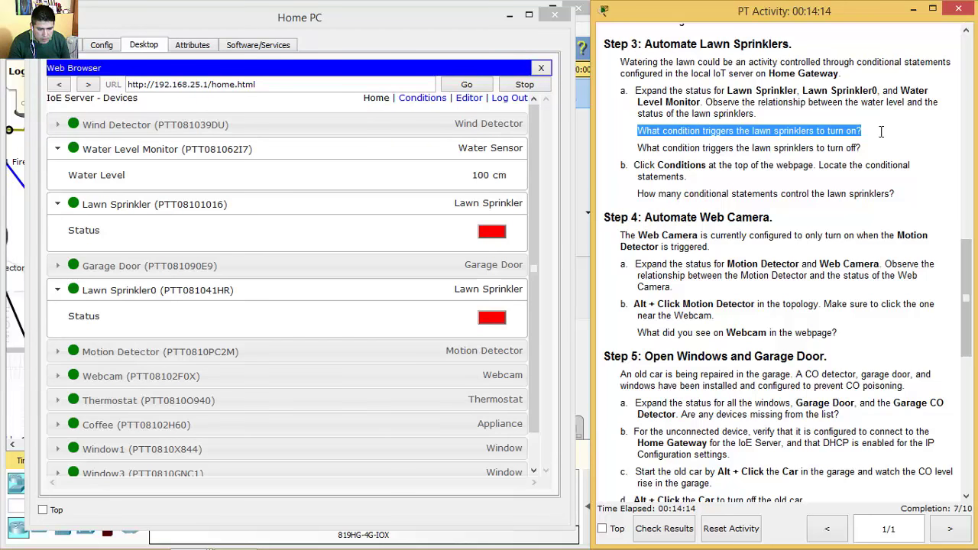
pyautogui.click(644, 149)
pyautogui.moveTo(644, 148); pyautogui.dragTo(865, 148)
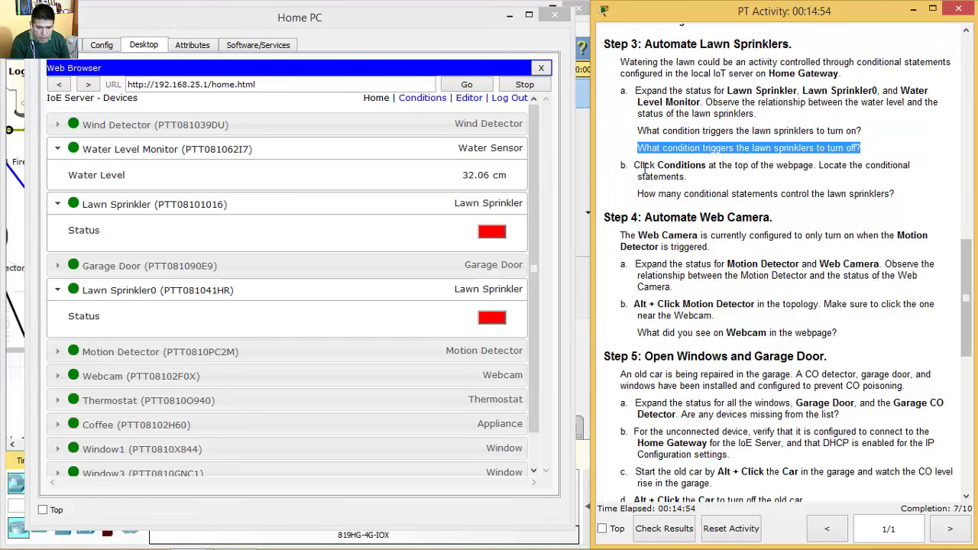
pyautogui.moveTo(635, 165); pyautogui.dragTo(709, 166)
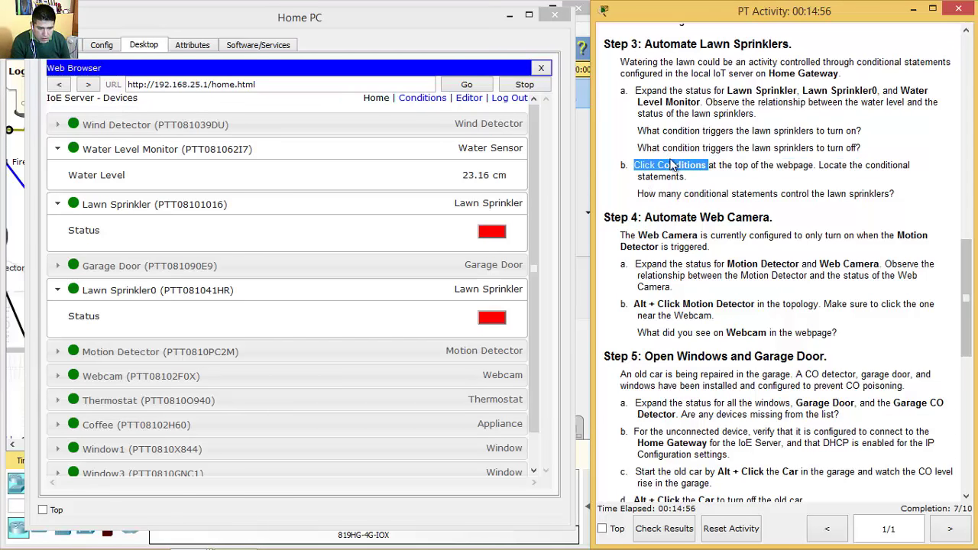
pyautogui.click(423, 98)
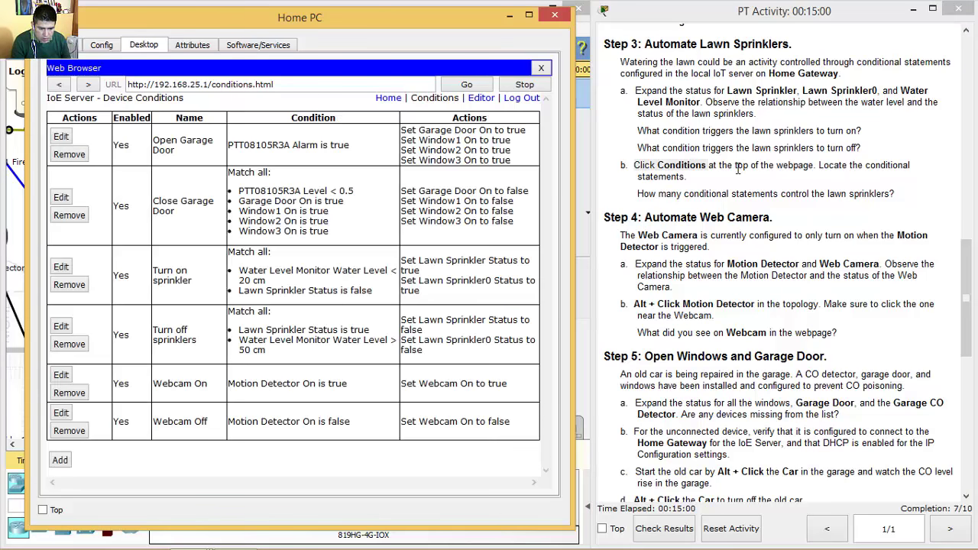
pyautogui.moveTo(641, 194); pyautogui.dragTo(898, 197)
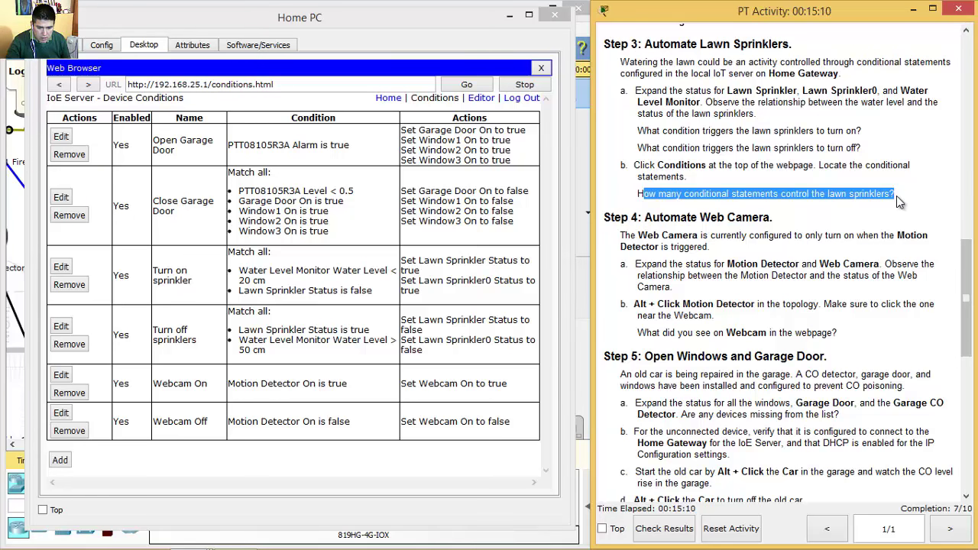
pyautogui.moveTo(153, 269); pyautogui.dragTo(348, 350)
pyautogui.click(150, 281)
pyautogui.moveTo(154, 268); pyautogui.dragTo(375, 350)
pyautogui.click(327, 328)
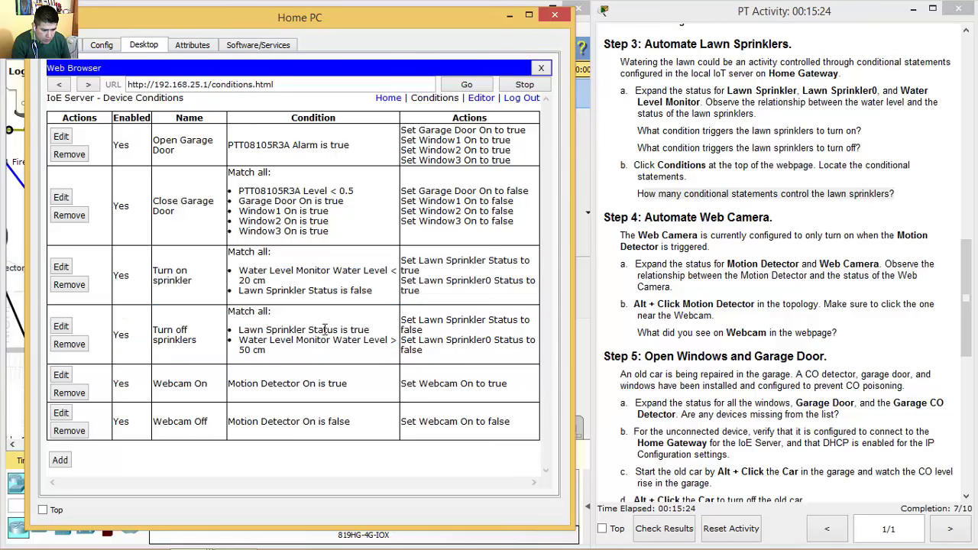
pyautogui.moveTo(239, 270); pyautogui.dragTo(266, 281)
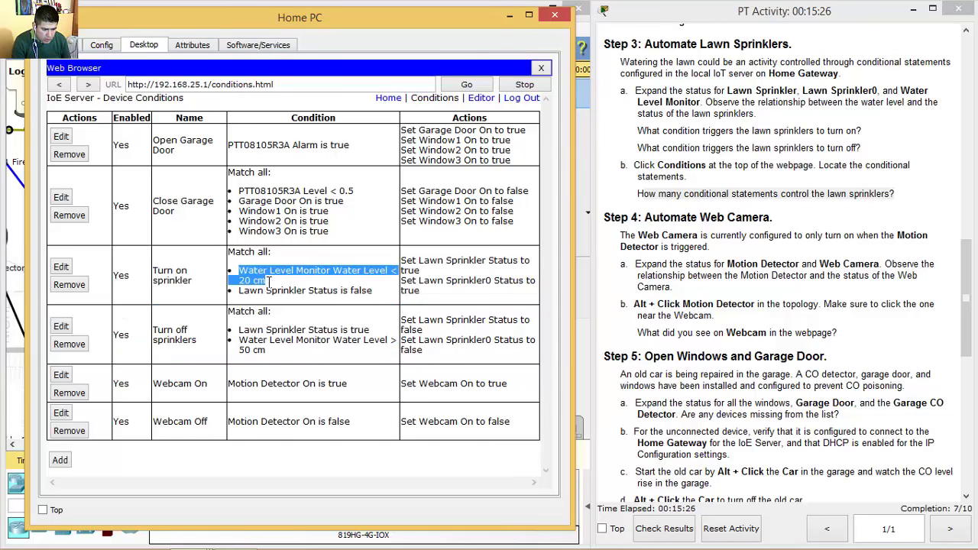
pyautogui.moveTo(239, 340); pyautogui.dragTo(278, 353)
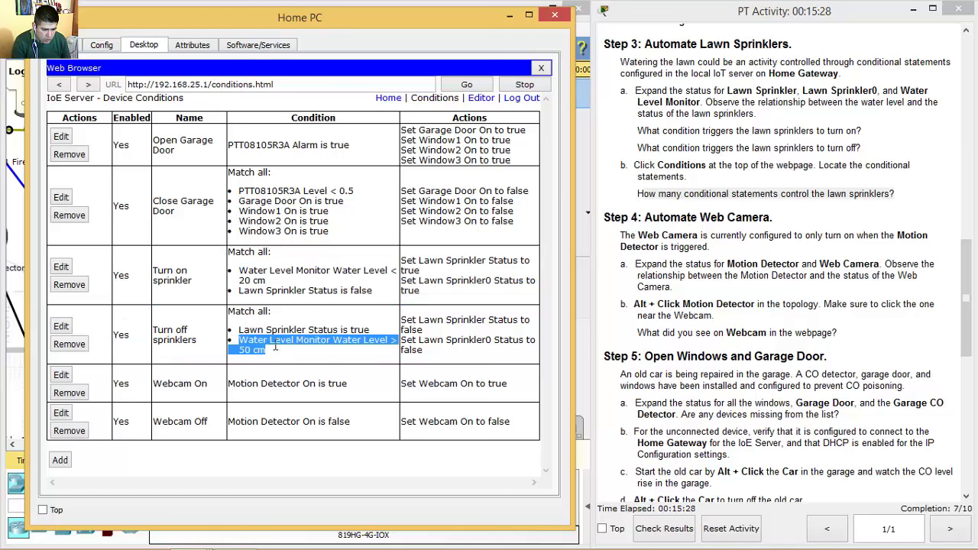
pyautogui.moveTo(242, 271); pyautogui.dragTo(273, 284)
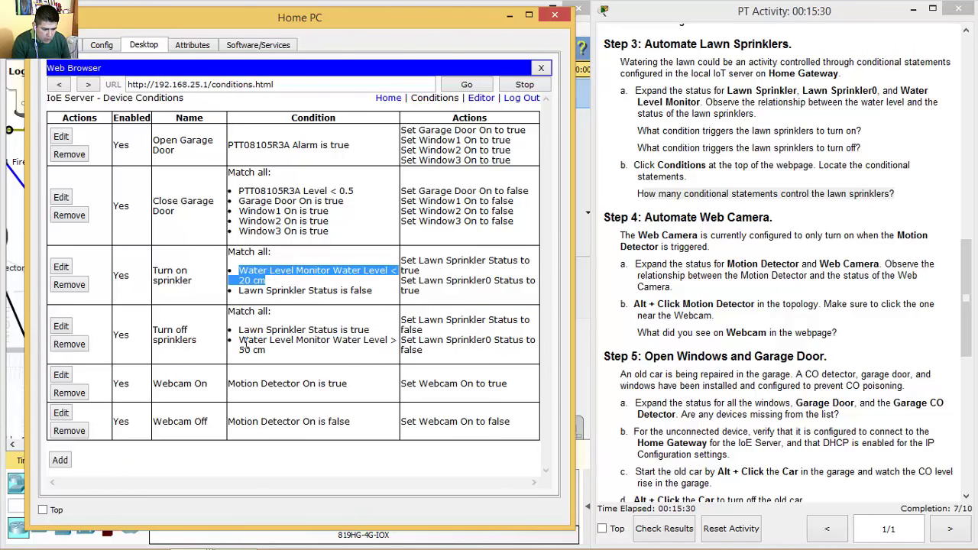
pyautogui.moveTo(240, 340); pyautogui.dragTo(274, 353)
pyautogui.click(326, 364)
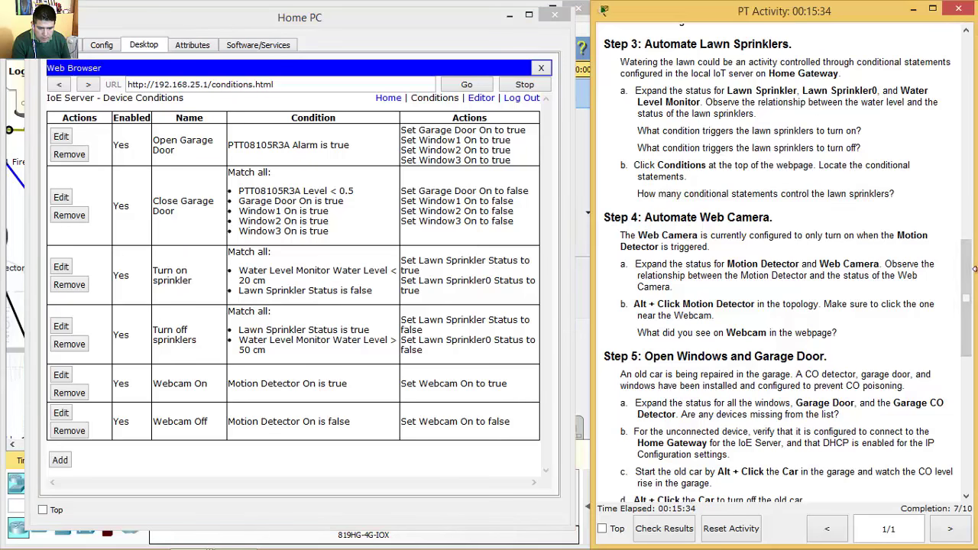
pyautogui.scroll(-4, 940, 309)
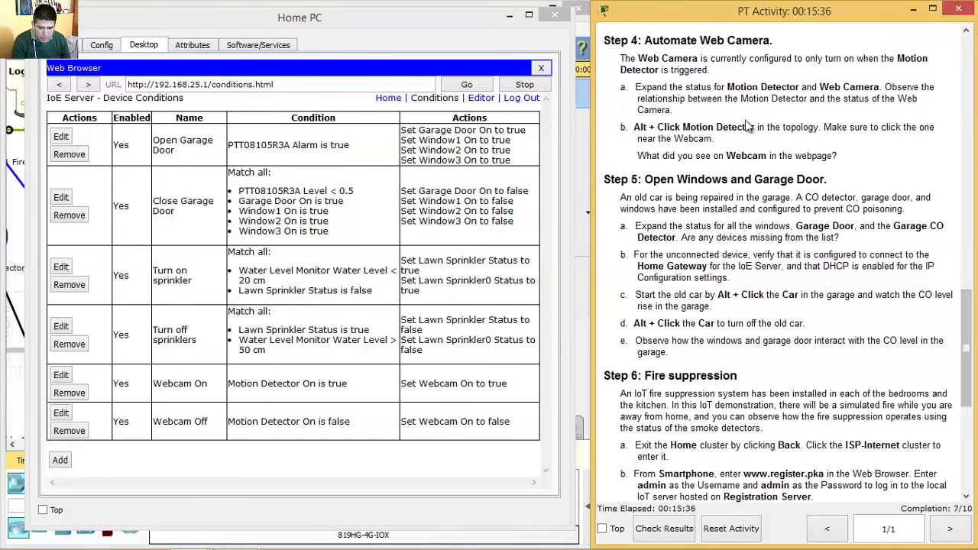
# - Read Step 4 Automate Web Camera, then go back to the IoE Server device list
pyautogui.moveTo(647, 40); pyautogui.dragTo(777, 43)
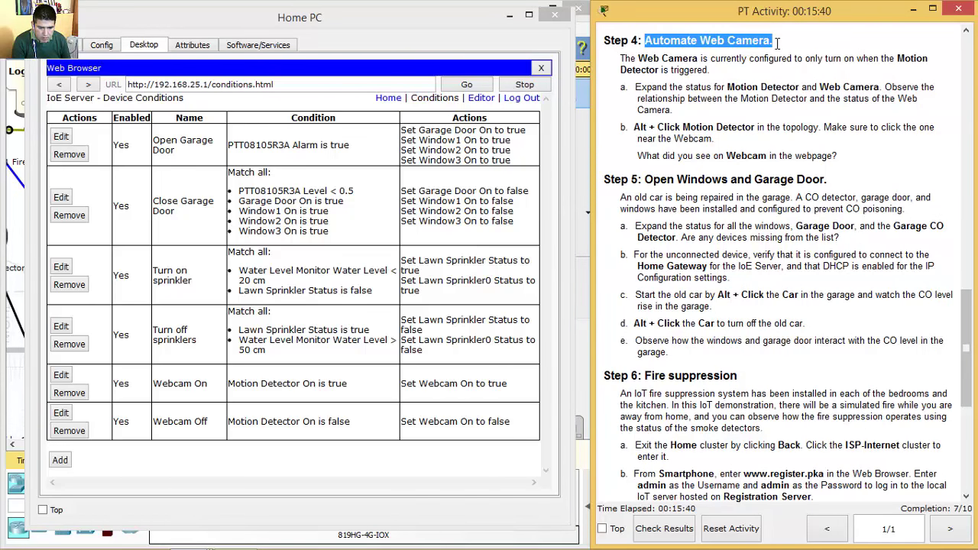
pyautogui.moveTo(631, 60); pyautogui.dragTo(714, 71)
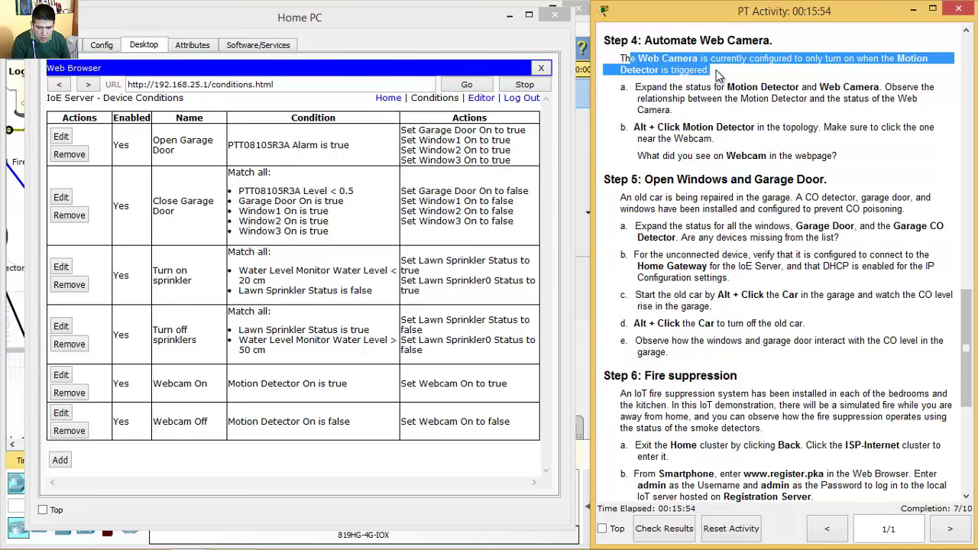
pyautogui.moveTo(636, 89); pyautogui.dragTo(885, 88)
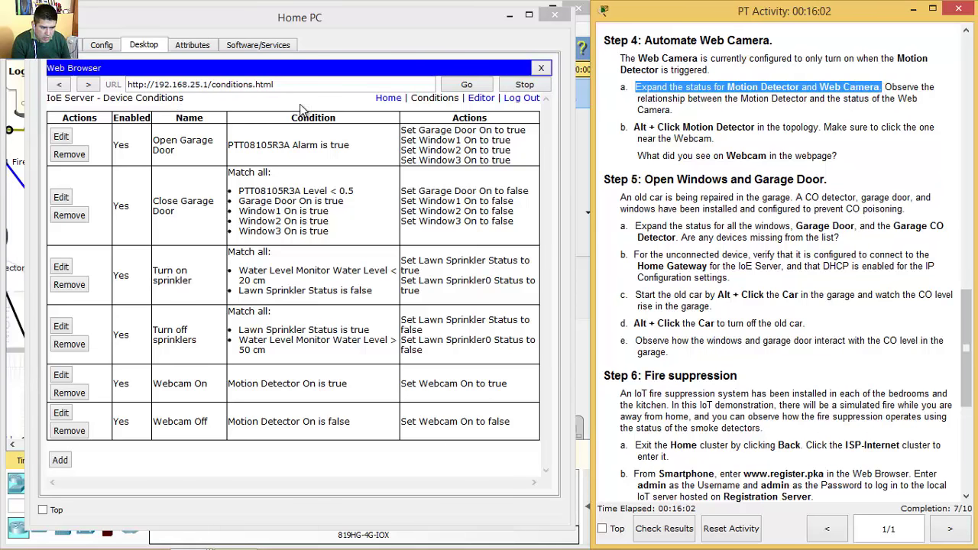
pyautogui.click(397, 106)
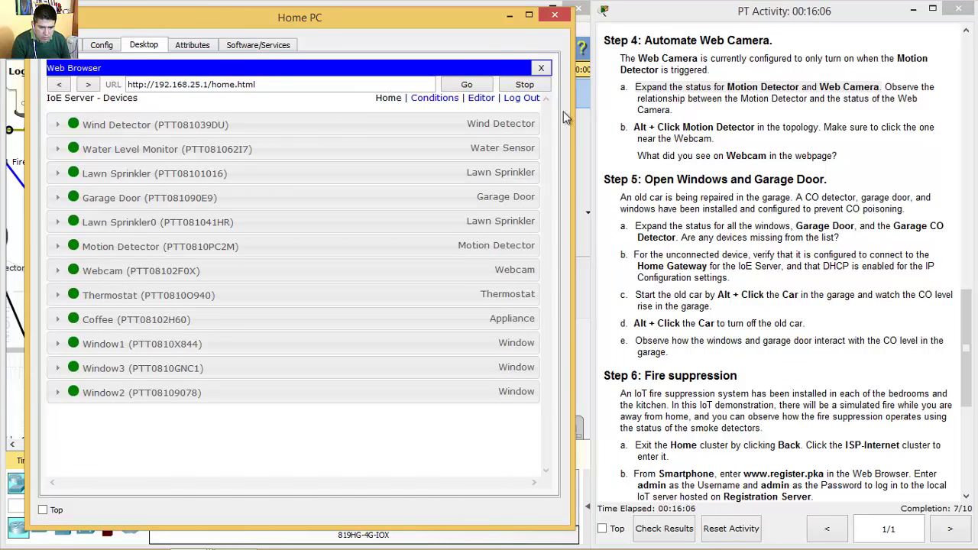
# - Expand the Motion Detector and Webcam statuses, both off with a black image
pyautogui.click(58, 249)
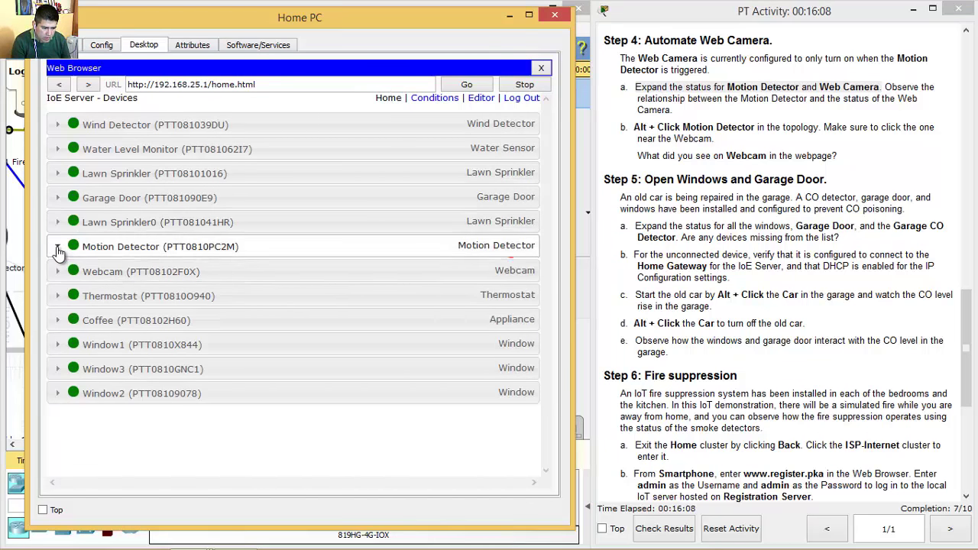
pyautogui.click(58, 308)
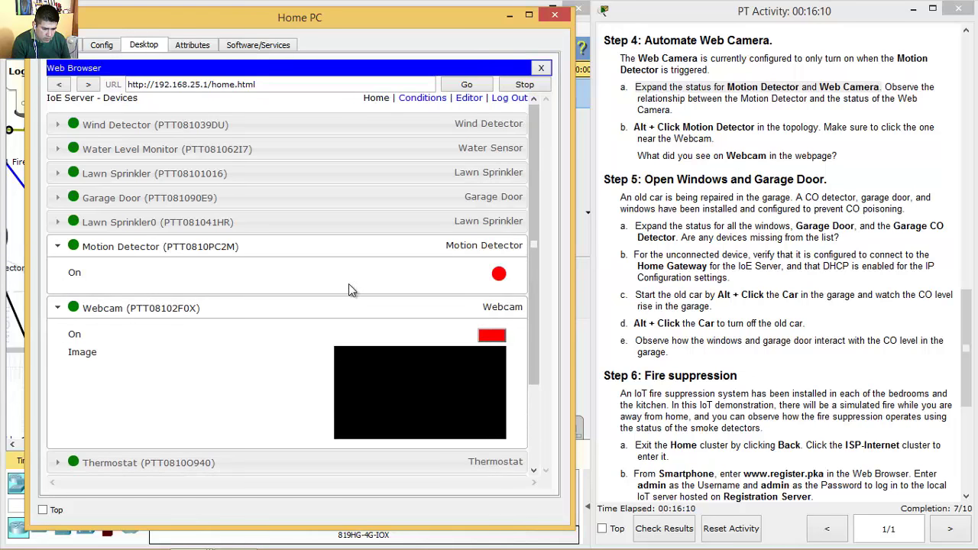
pyautogui.moveTo(534, 257); pyautogui.dragTo(535, 320)
# - Read the instruction to trigger the motion detector and move the Home PC window aside
pyautogui.click(667, 127)
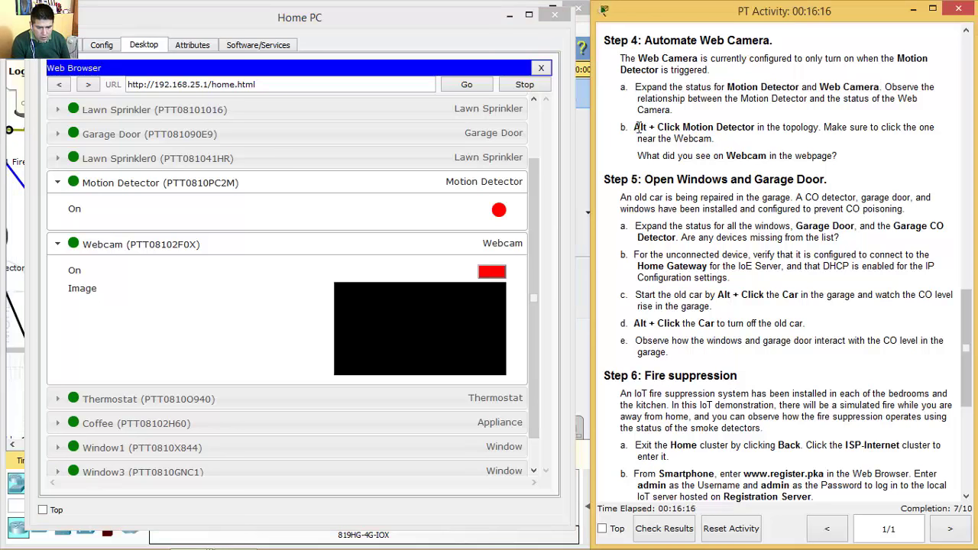
pyautogui.moveTo(638, 127); pyautogui.dragTo(824, 128)
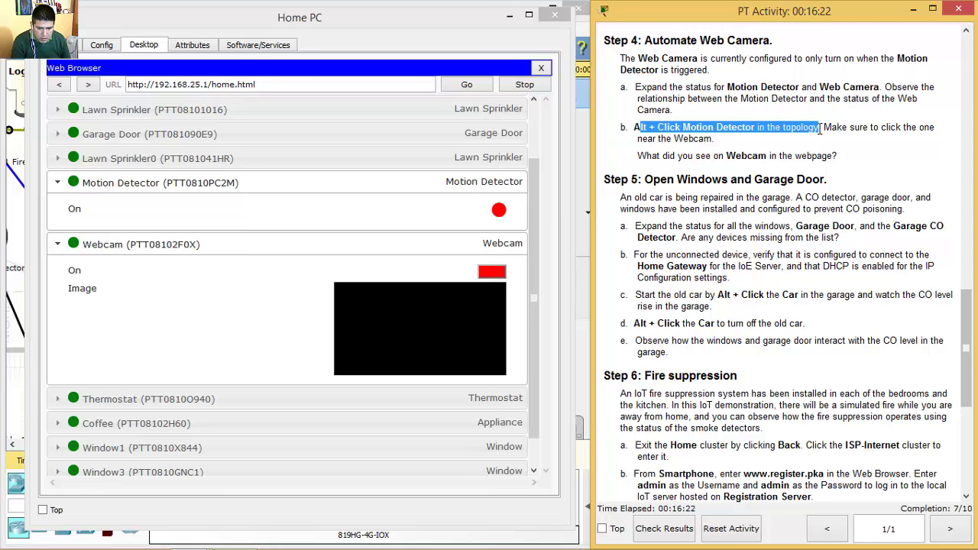
pyautogui.moveTo(820, 129); pyautogui.dragTo(820, 136)
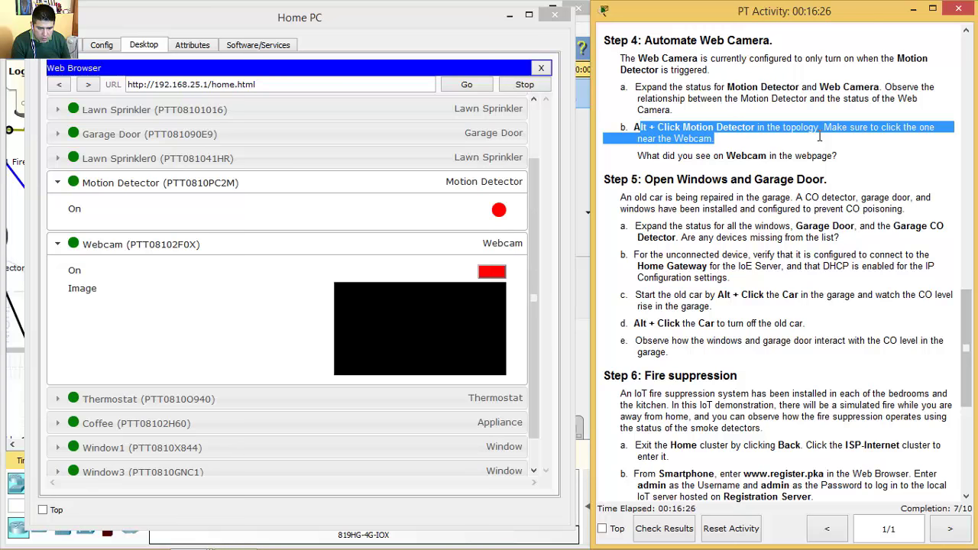
pyautogui.moveTo(422, 24); pyautogui.dragTo(816, 35)
# - Trigger the Motion Detector in the topology so the Webcam briefly switches on
pyautogui.click(371, 19)
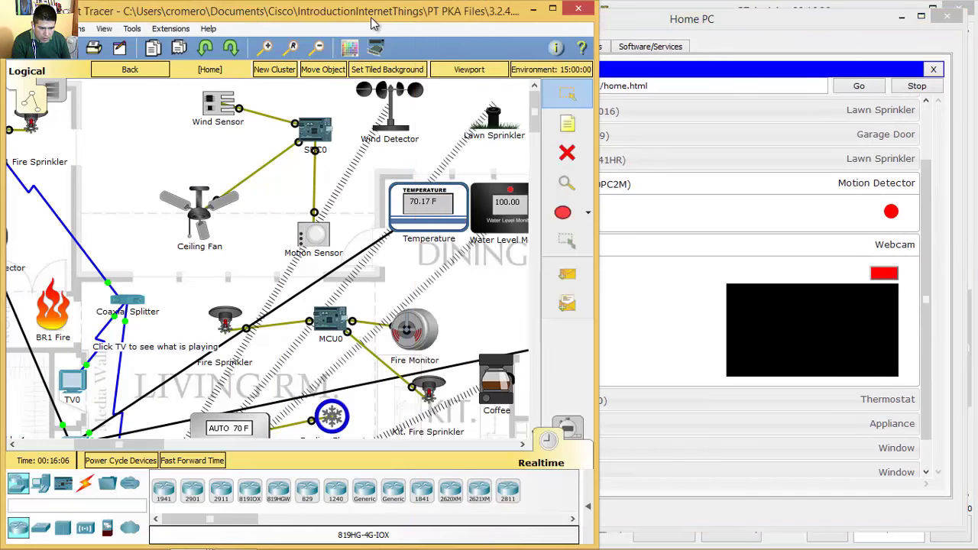
pyautogui.moveTo(534, 112); pyautogui.dragTo(535, 155)
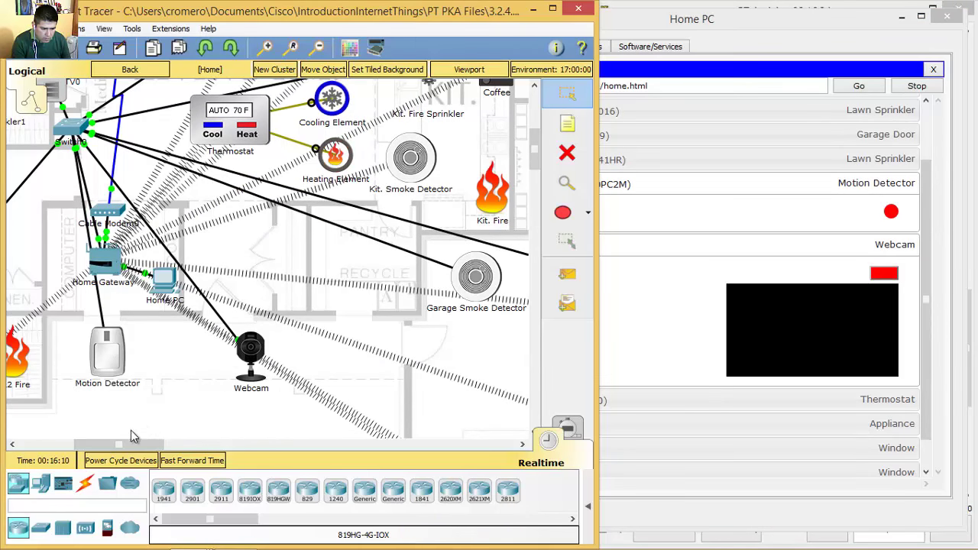
pyautogui.keyDown('alt'); pyautogui.click(109, 367); pyautogui.keyUp('alt')
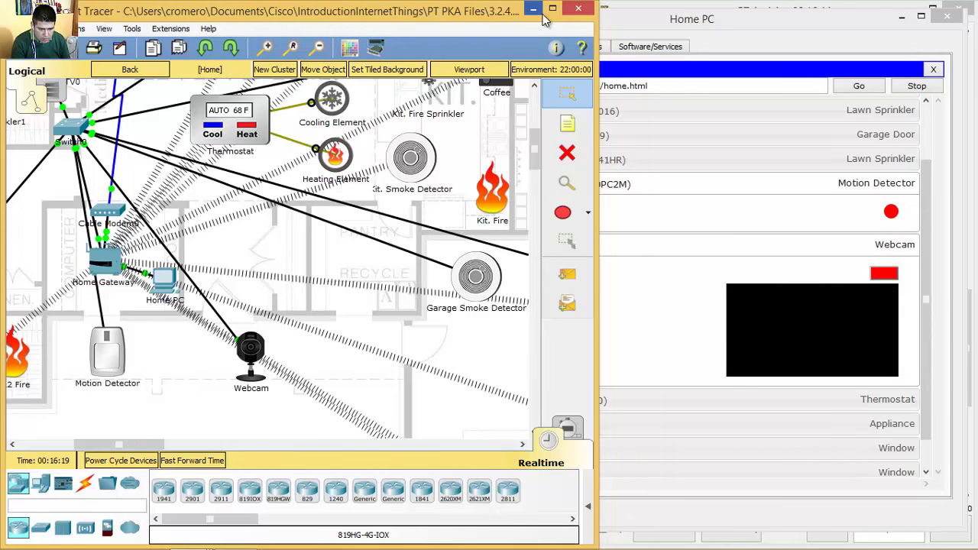
# - Move the Home PC window left beside the PT Activity instructions at Step 4
pyautogui.click(697, 23)
pyautogui.moveTo(697, 23); pyautogui.dragTo(288, 16)
pyautogui.click(726, 126)
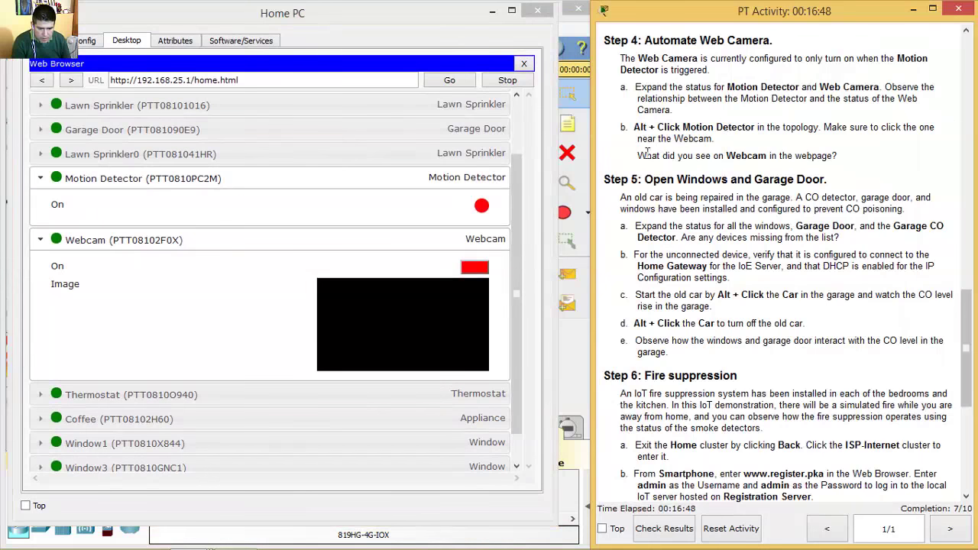
# - Scroll the instructions to Step 5: Open Windows and Garage Door and read step 5a
pyautogui.moveTo(637, 156); pyautogui.dragTo(841, 156)
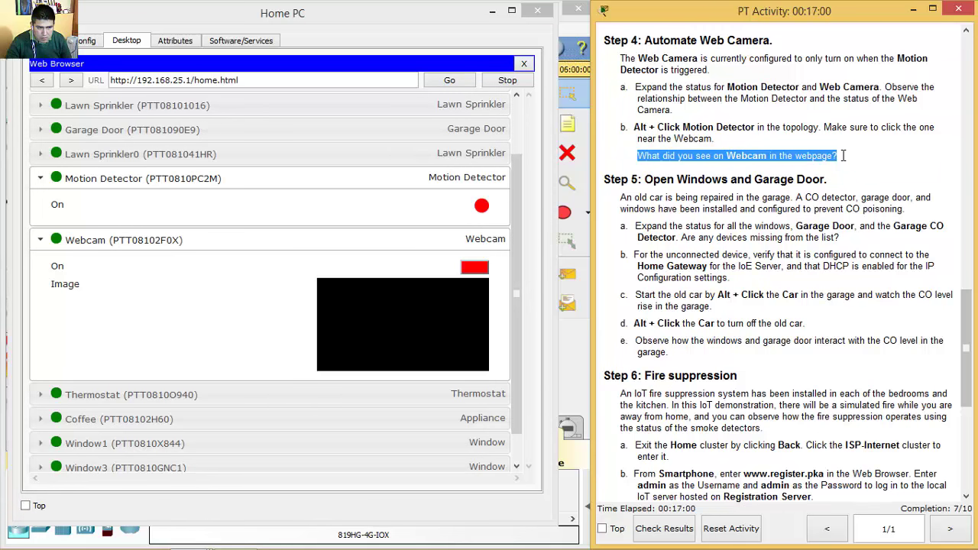
pyautogui.scroll(-4, 843, 155)
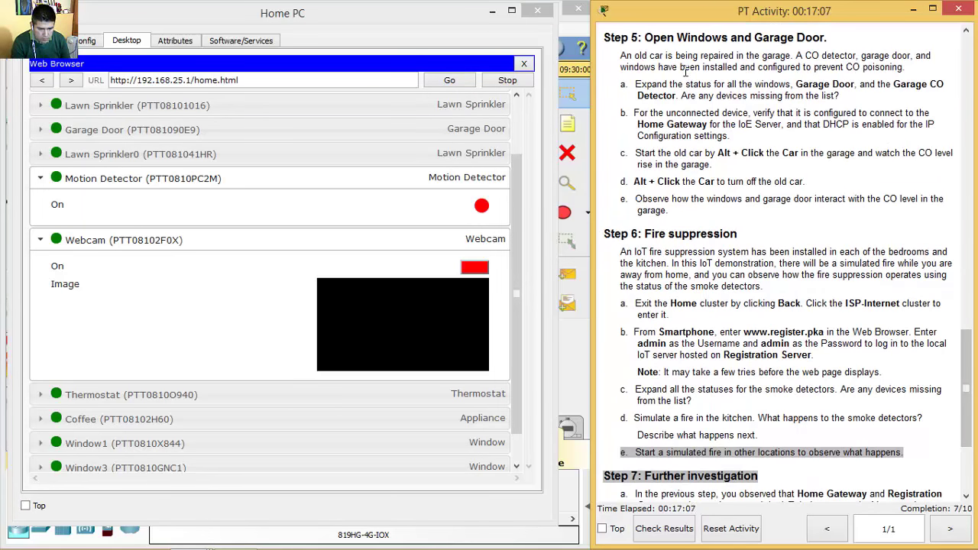
pyautogui.moveTo(647, 37); pyautogui.dragTo(831, 39)
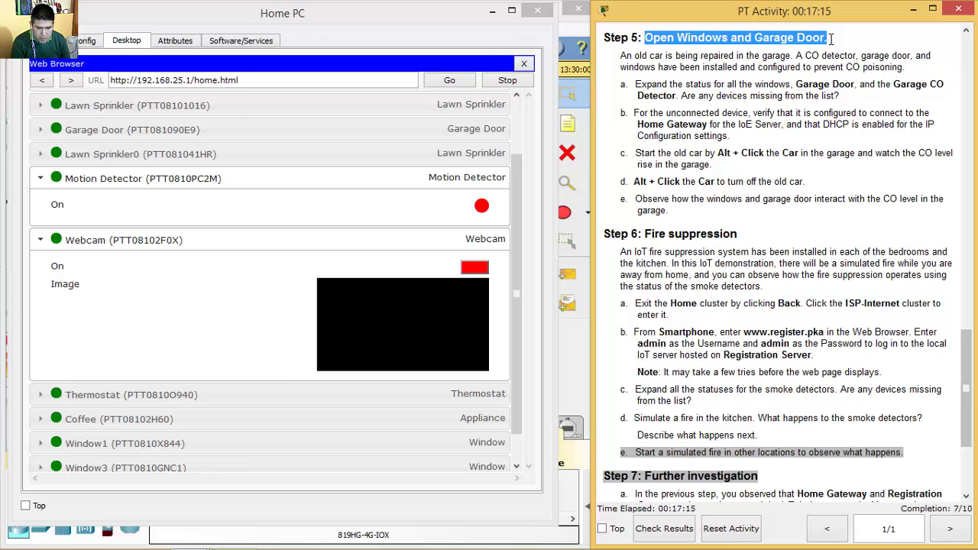
pyautogui.moveTo(621, 55); pyautogui.dragTo(908, 67)
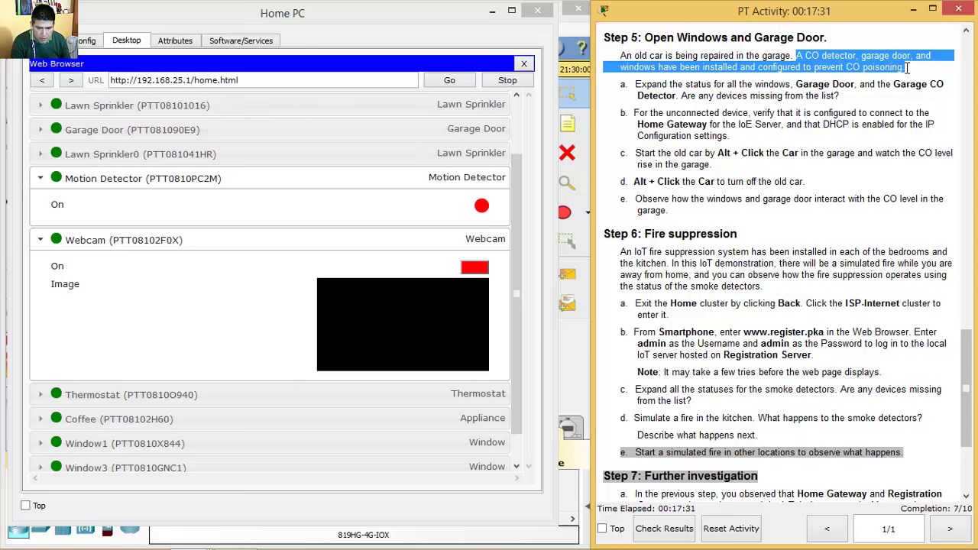
pyautogui.moveTo(633, 57); pyautogui.dragTo(906, 68)
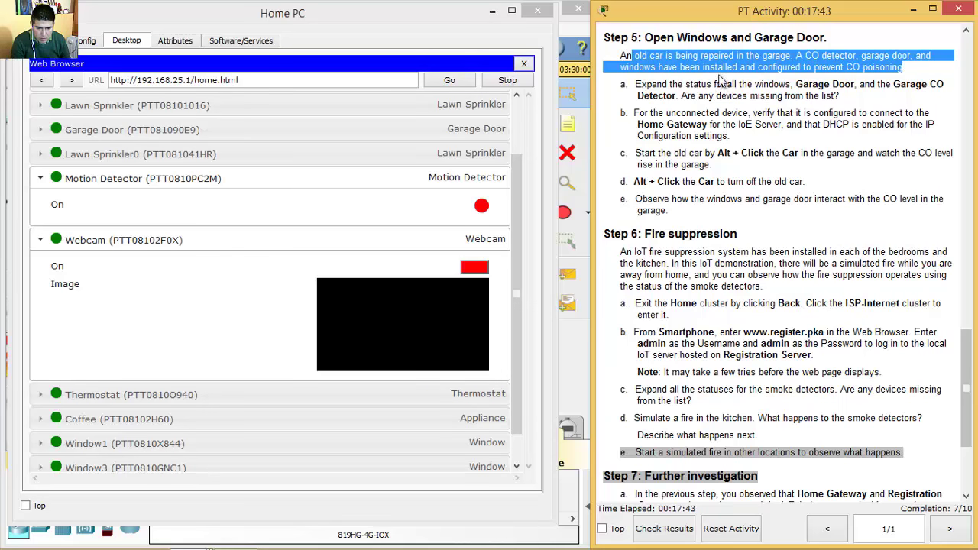
pyautogui.moveTo(636, 85); pyautogui.dragTo(677, 96)
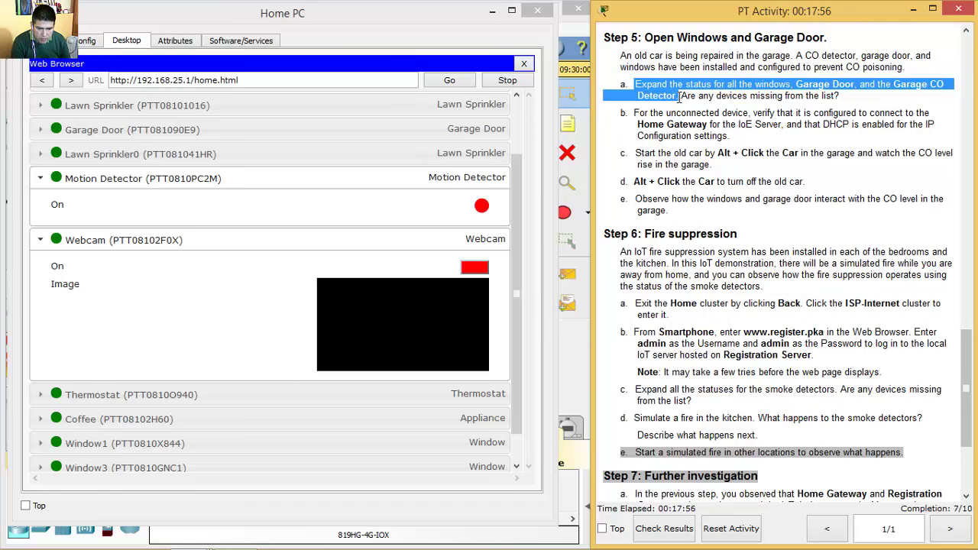
pyautogui.moveTo(634, 86); pyautogui.dragTo(677, 95)
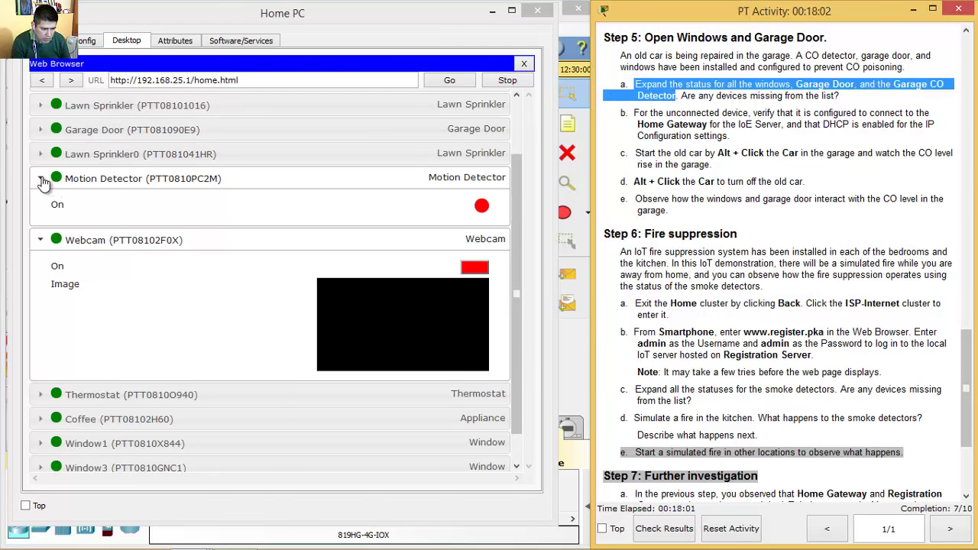
# - Collapse Motion Detector and expand Garage Door, Window1, Window3 and Window2, all on
pyautogui.click(42, 181)
pyautogui.click(42, 181)
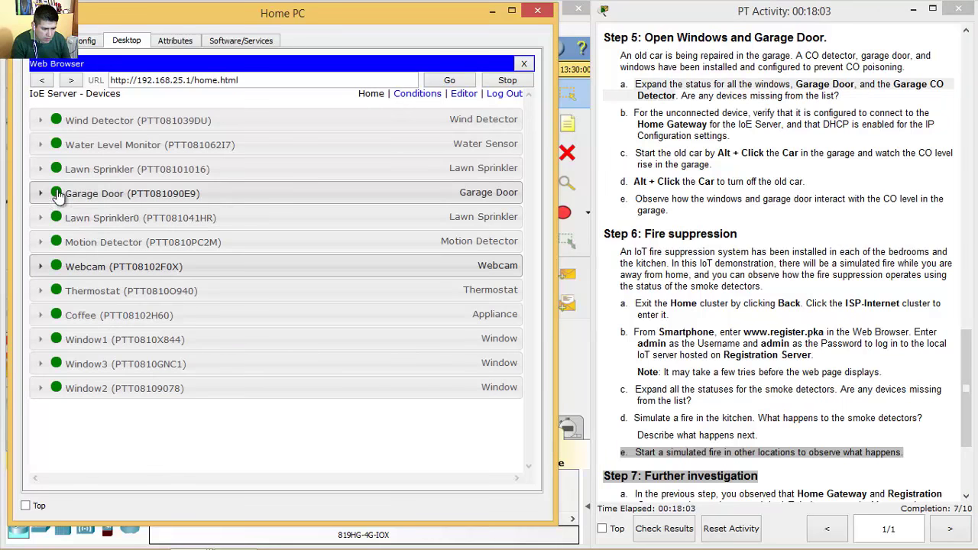
pyautogui.click(41, 193)
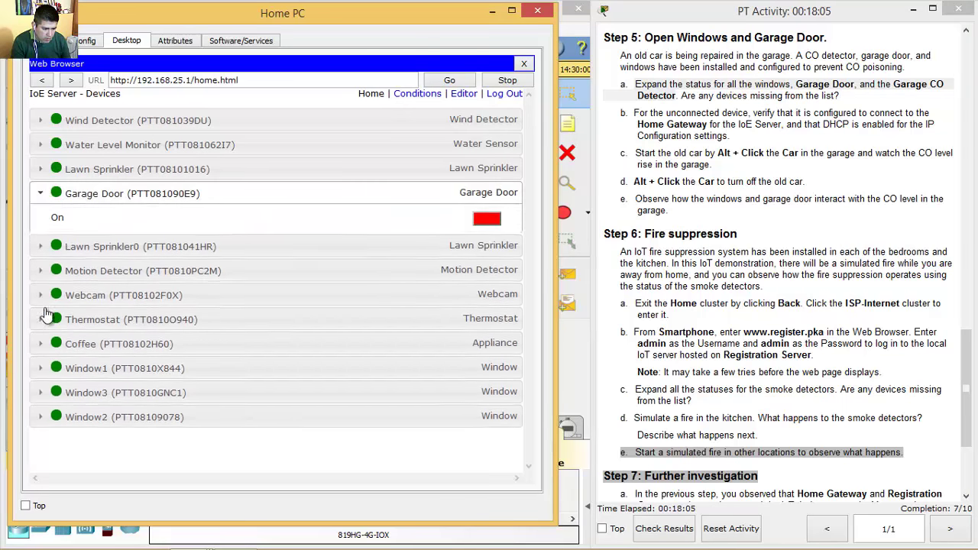
pyautogui.click(40, 376)
pyautogui.click(41, 424)
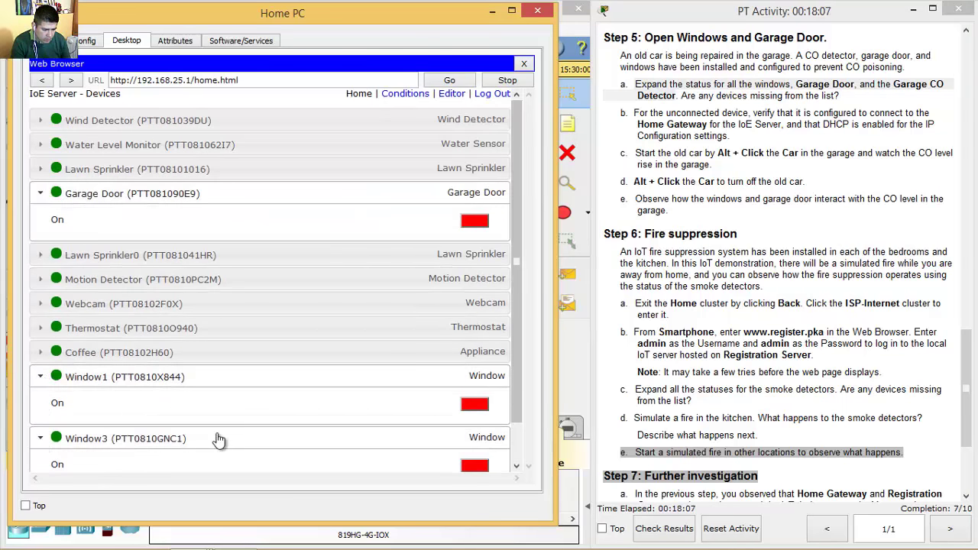
pyautogui.scroll(-2, 514, 312)
pyautogui.click(43, 463)
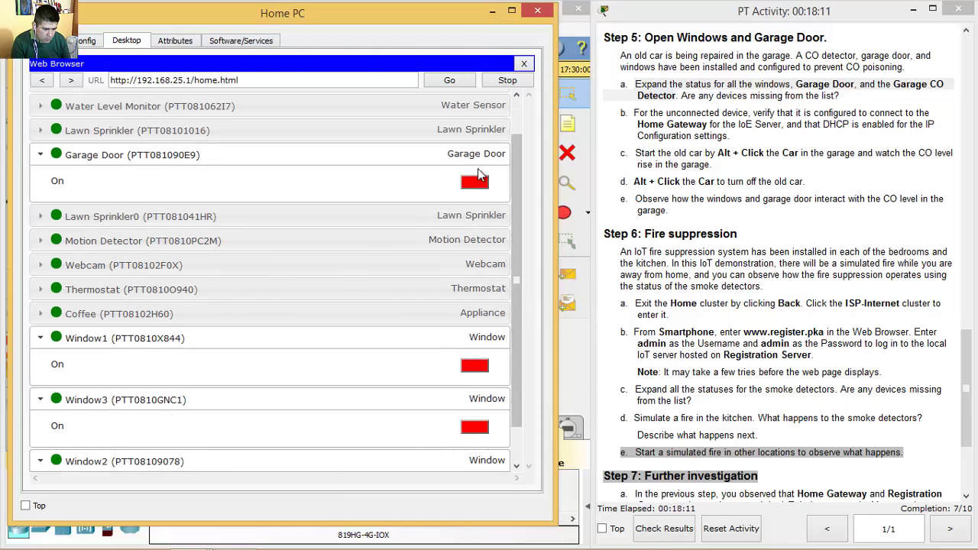
pyautogui.moveTo(518, 145); pyautogui.dragTo(519, 223)
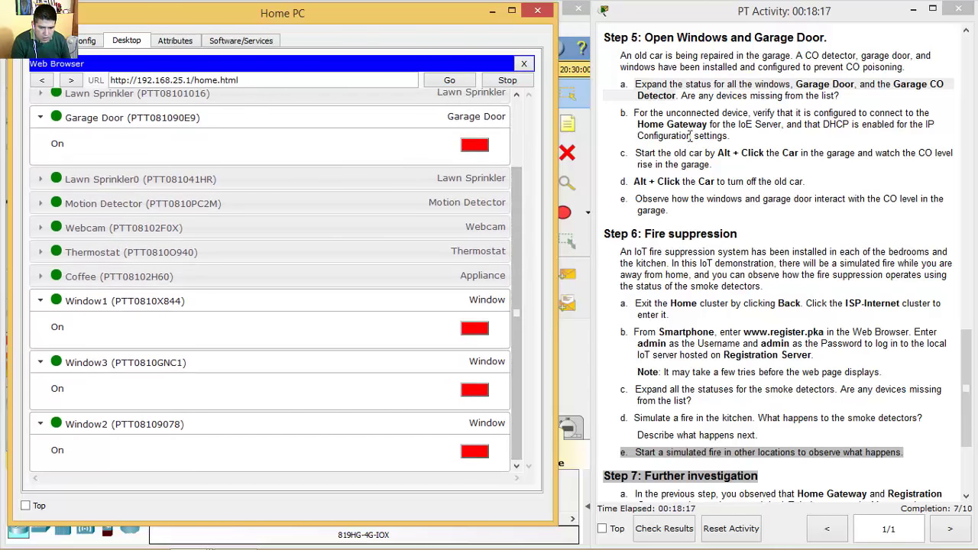
# - Read step 5b about the unconnected device, then minimize the Home PC window
pyautogui.moveTo(688, 96); pyautogui.dragTo(846, 95)
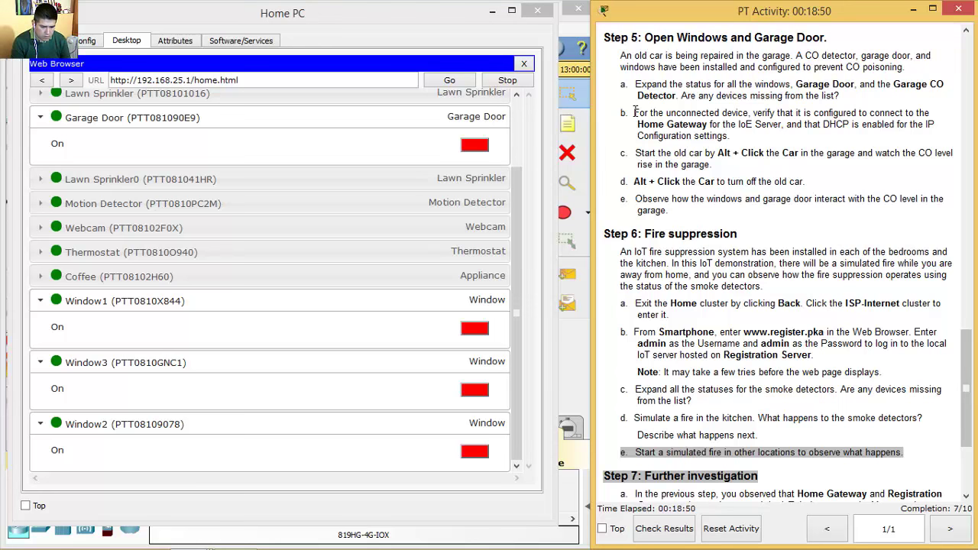
pyautogui.moveTo(647, 113); pyautogui.dragTo(750, 138)
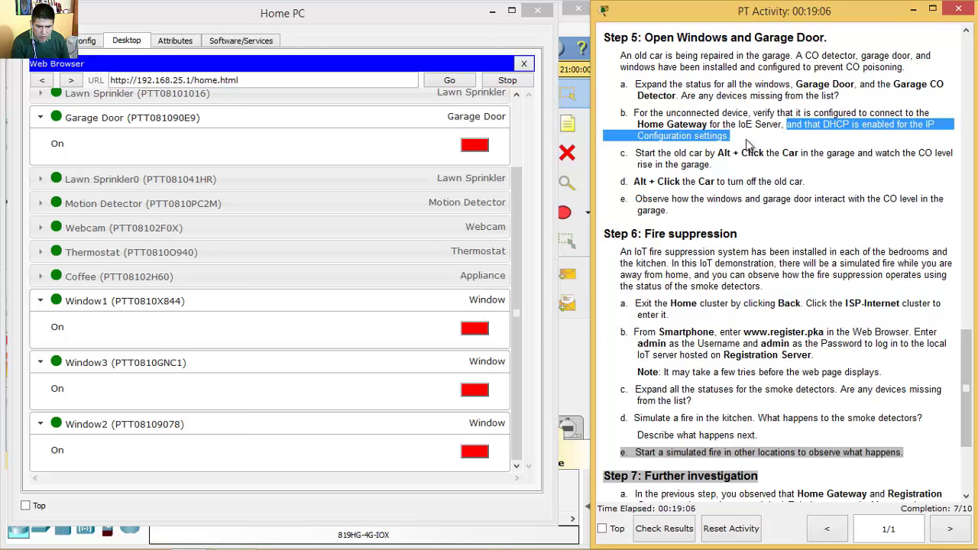
pyautogui.click(646, 113)
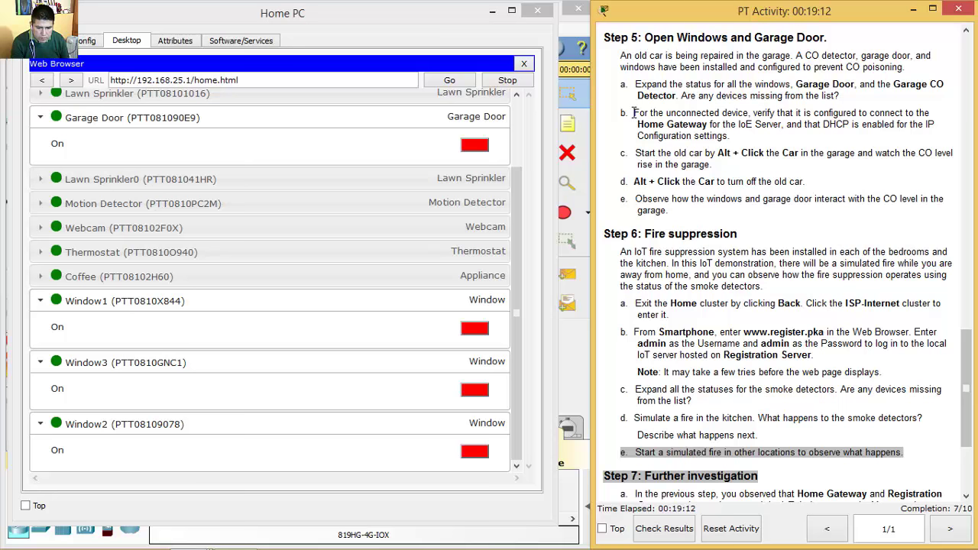
pyautogui.moveTo(635, 113); pyautogui.dragTo(740, 138)
pyautogui.click(787, 126)
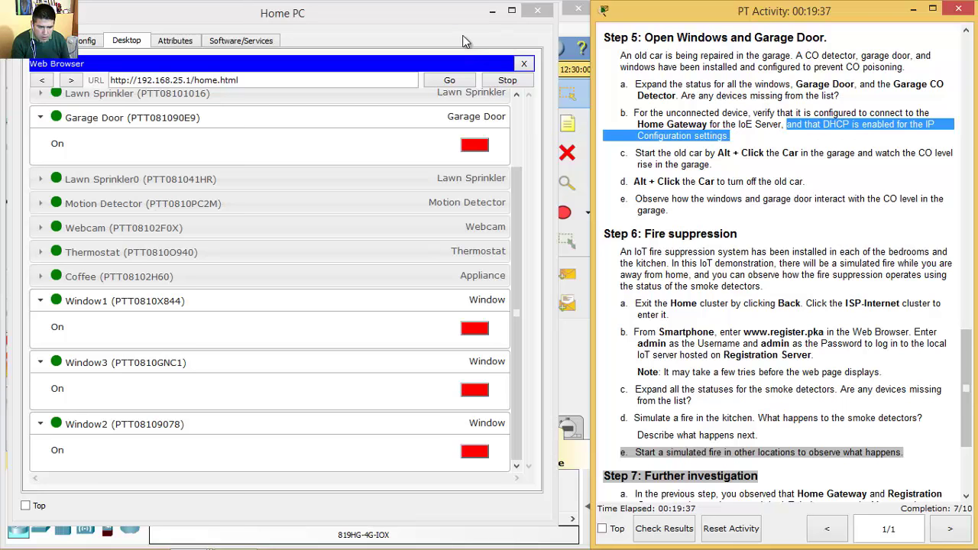
pyautogui.click(493, 12)
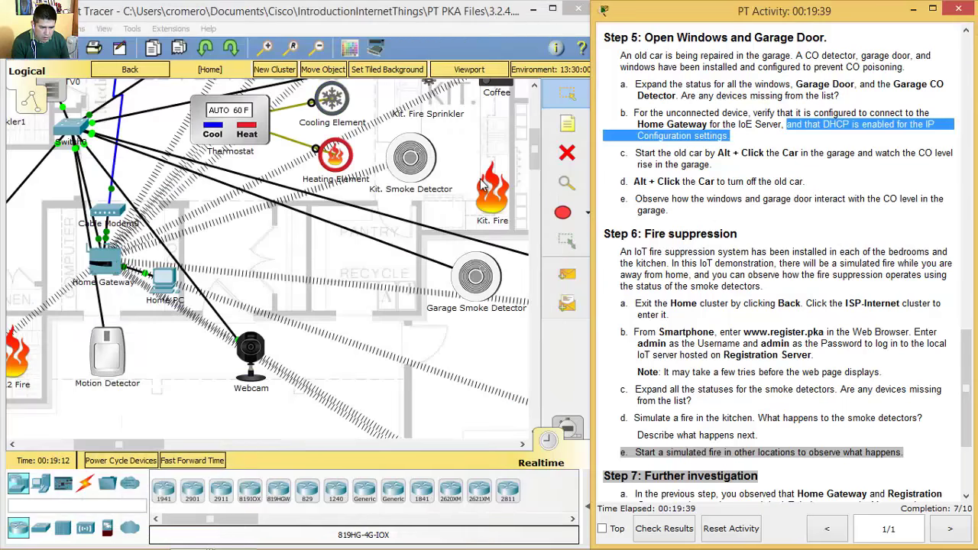
# - Pan the logical view to the garage with the Garage CO Detector, car and Garage Door
pyautogui.moveTo(121, 447); pyautogui.dragTo(156, 447)
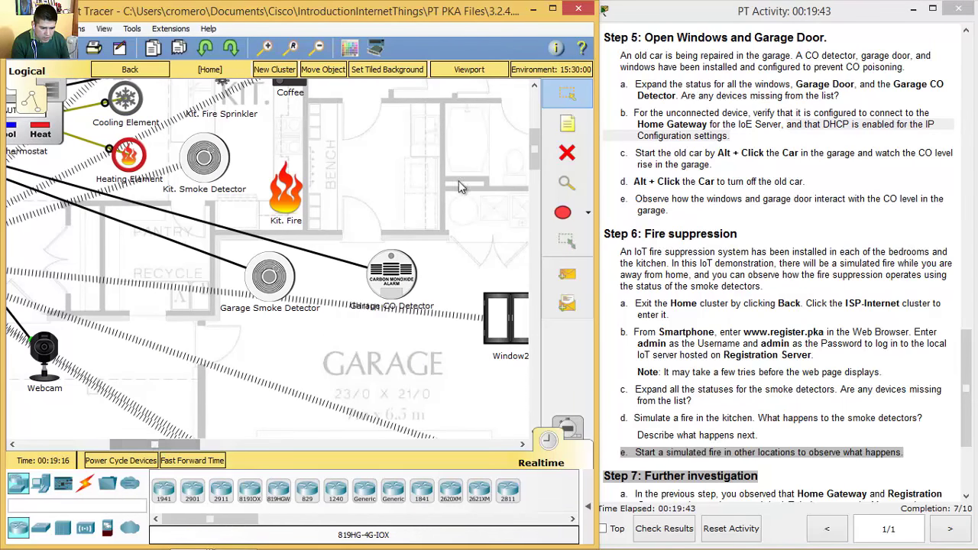
pyautogui.moveTo(533, 161)
pyautogui.mouseDown()
pyautogui.moveTo(533, 190)
pyautogui.moveTo(538, 134)
pyautogui.moveTo(536, 175)
pyautogui.mouseUp()
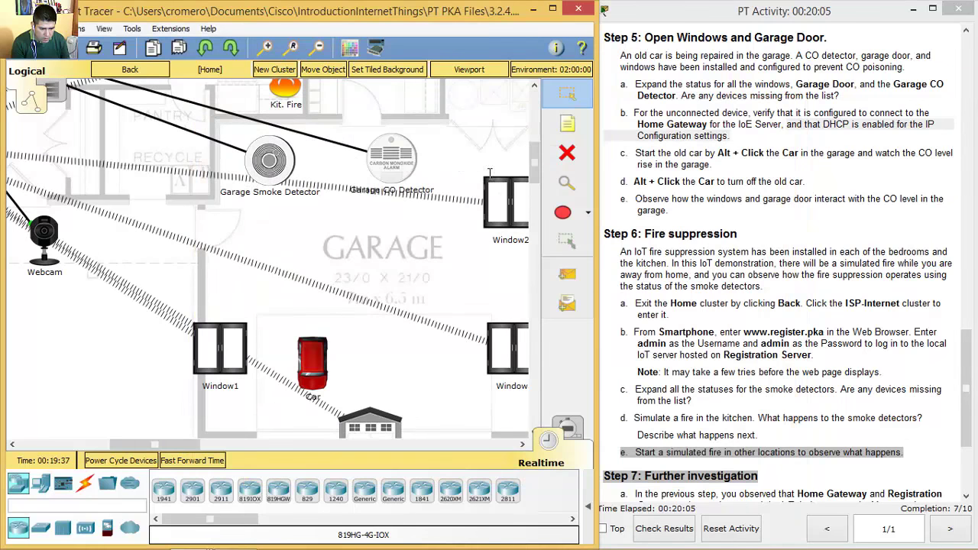
# - Connect the Garage CO Detector's FastEthernet0 to Home Gateway via DHCP, getting 192.168.25.126
pyautogui.click(396, 165)
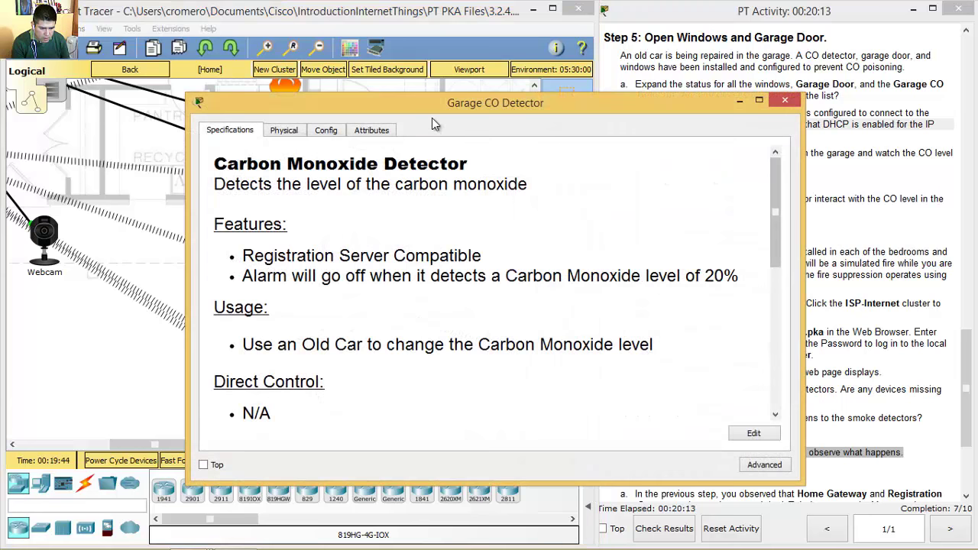
pyautogui.moveTo(444, 109); pyautogui.dragTo(277, 72)
pyautogui.click(149, 91)
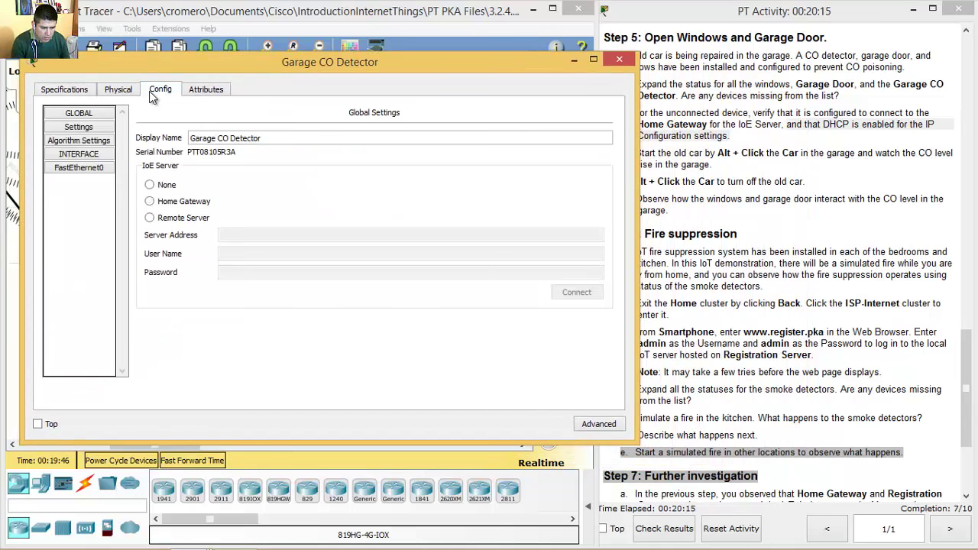
pyautogui.click(98, 169)
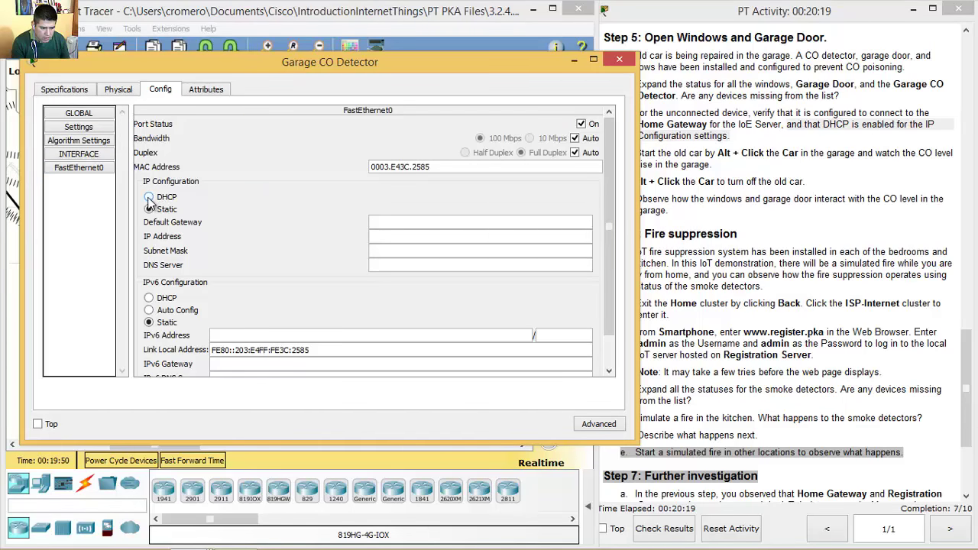
pyautogui.click(149, 198)
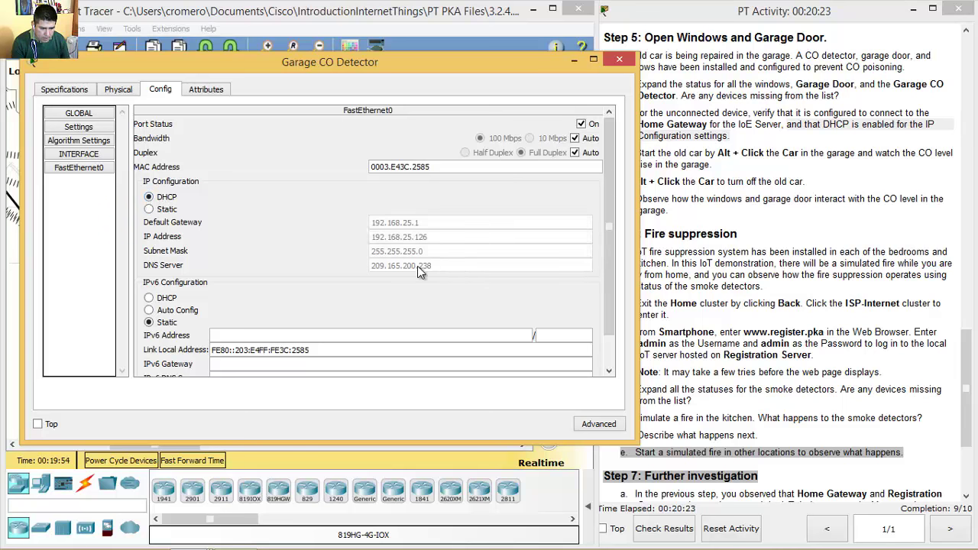
pyautogui.click(619, 59)
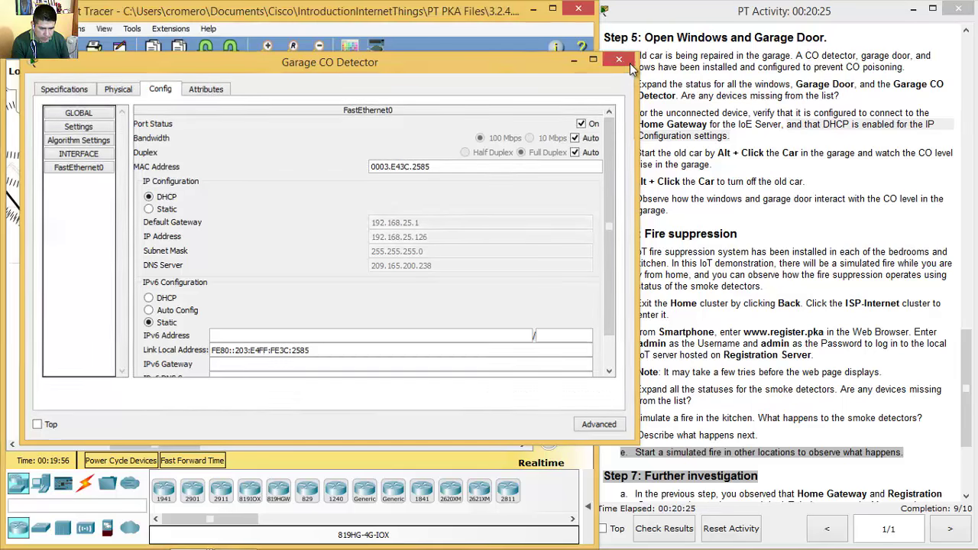
pyautogui.click(762, 142)
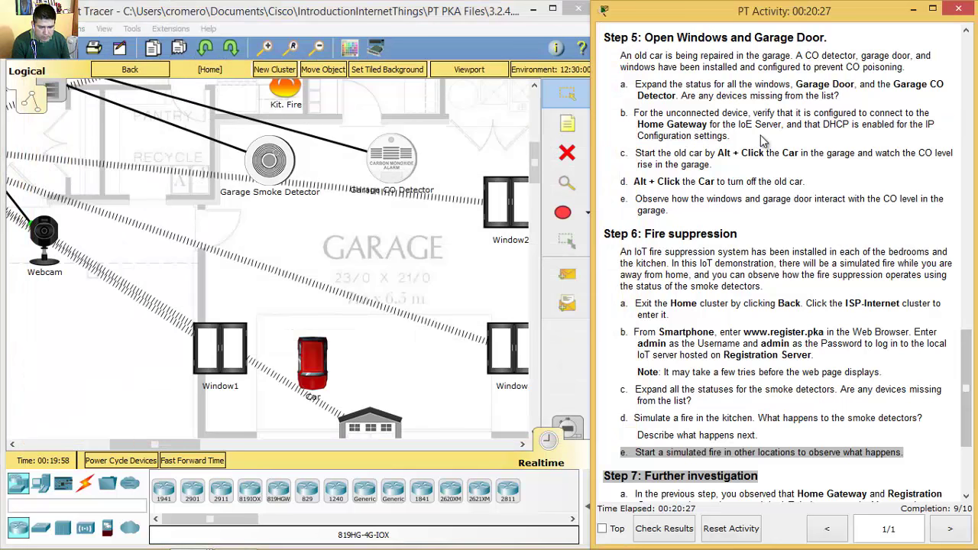
# - Read step c, then start the old car in the garage with an Alt+click
pyautogui.moveTo(967, 358); pyautogui.dragTo(965, 394)
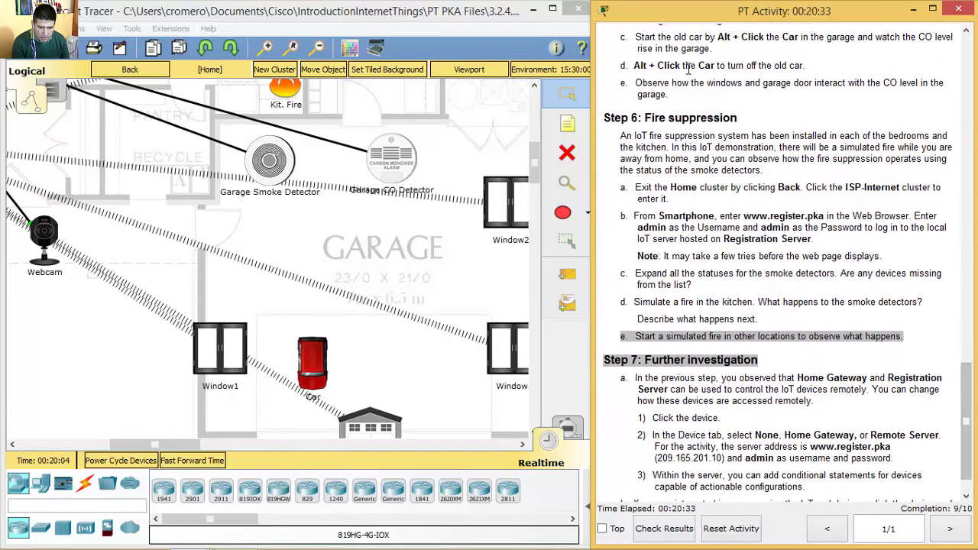
pyautogui.moveTo(636, 39); pyautogui.dragTo(798, 38)
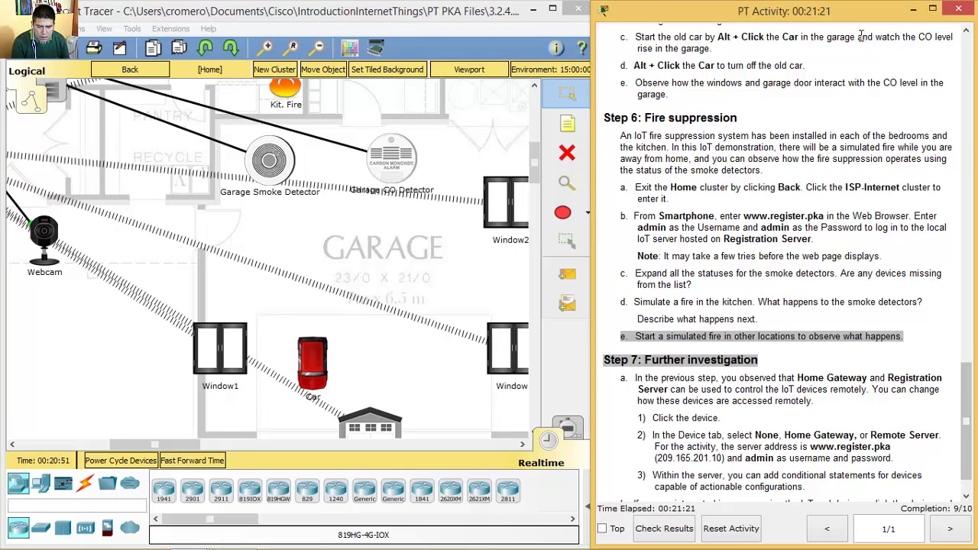
pyautogui.moveTo(862, 37); pyautogui.dragTo(716, 49)
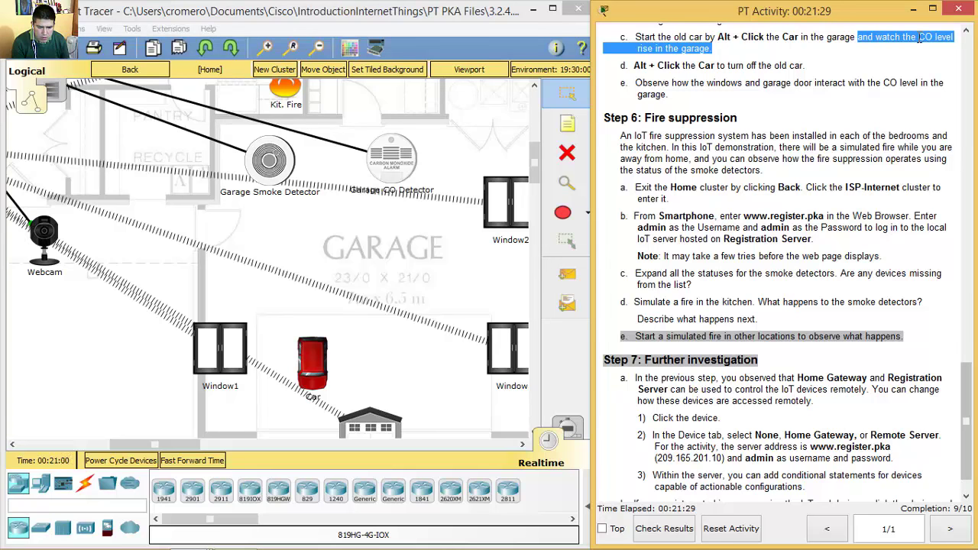
pyautogui.keyDown('alt'); pyautogui.click(313, 358); pyautogui.keyUp('alt')
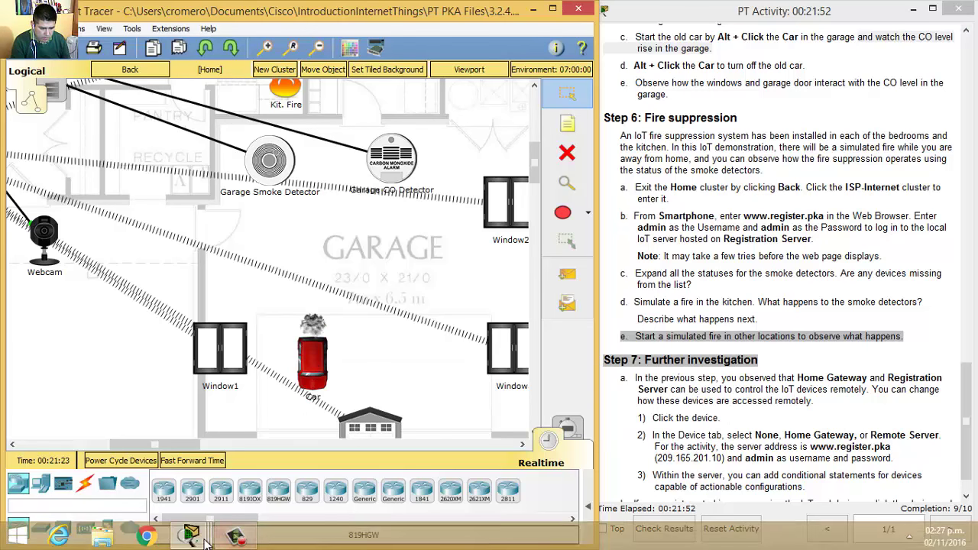
# - Restore the Home PC browser, expand Garage CO Detector to read its alarm and 0.545666 level, then minimize
pyautogui.moveTo(203, 541)
pyautogui.click(405, 459)
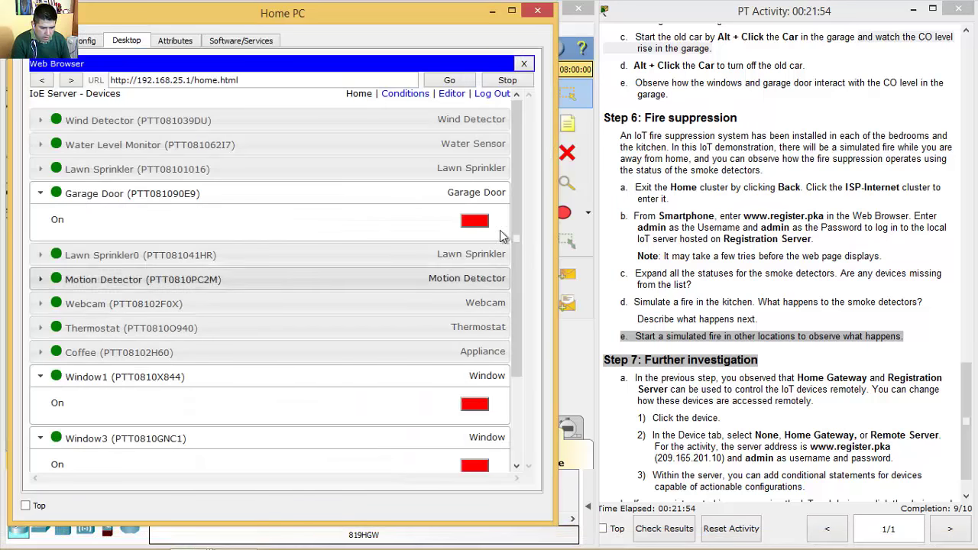
pyautogui.moveTo(519, 227); pyautogui.dragTo(519, 311)
pyautogui.click(121, 445)
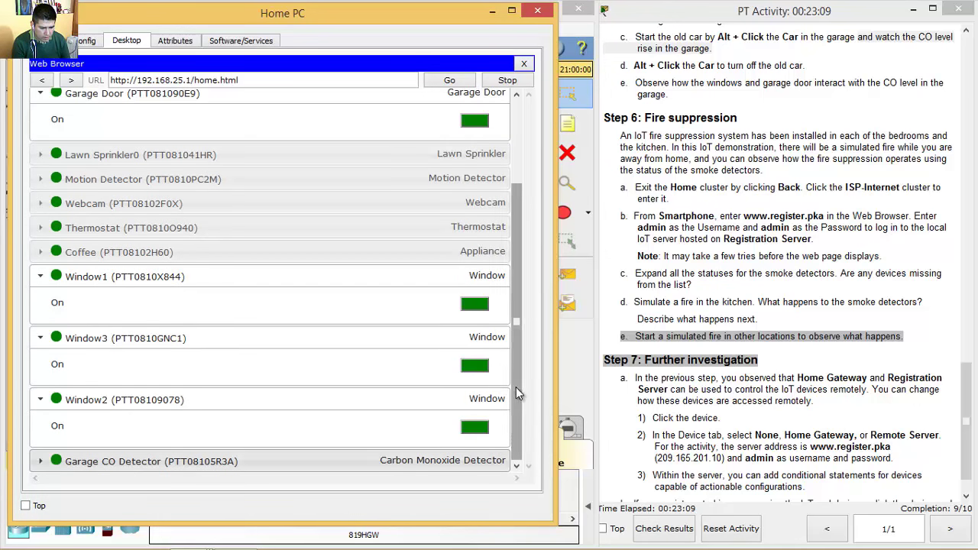
pyautogui.click(233, 458)
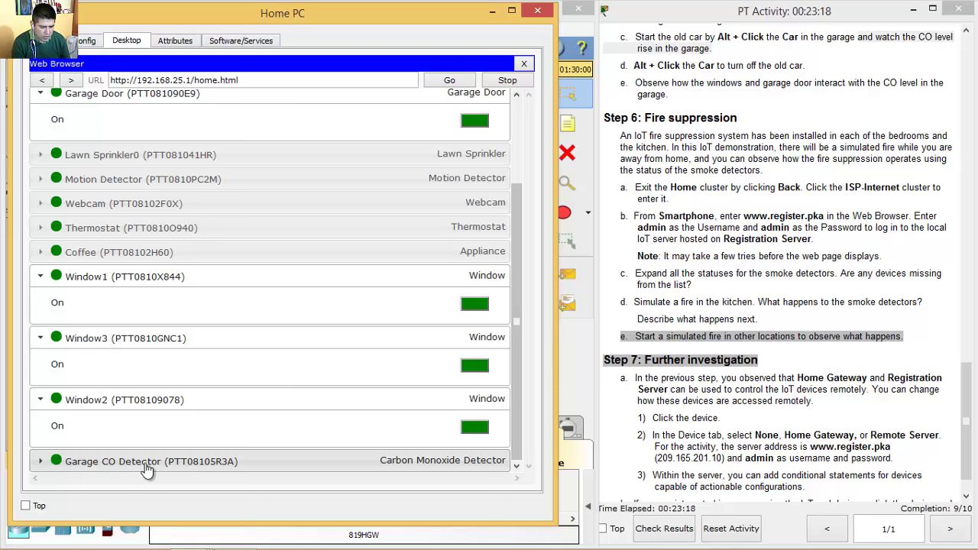
pyautogui.click(39, 463)
pyautogui.moveTo(518, 302); pyautogui.dragTo(516, 372)
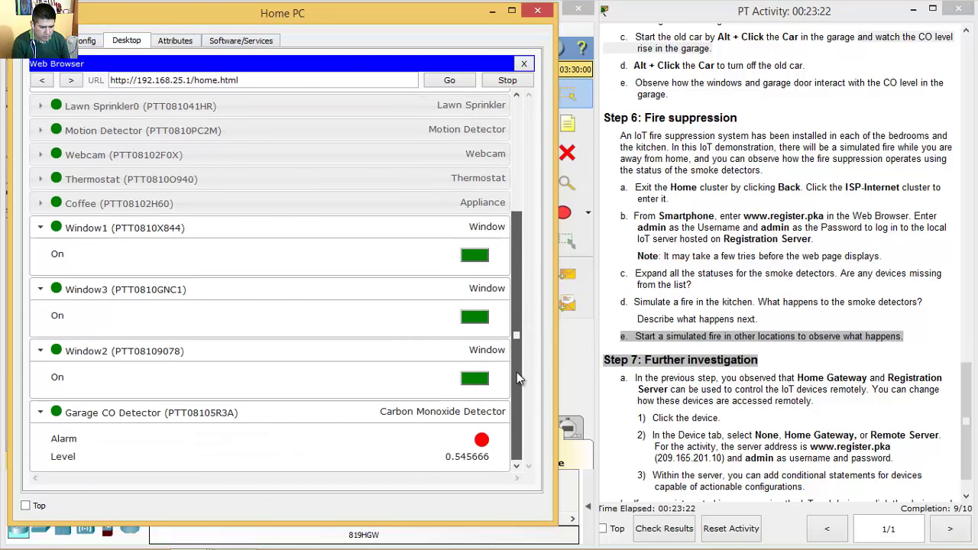
pyautogui.click(493, 10)
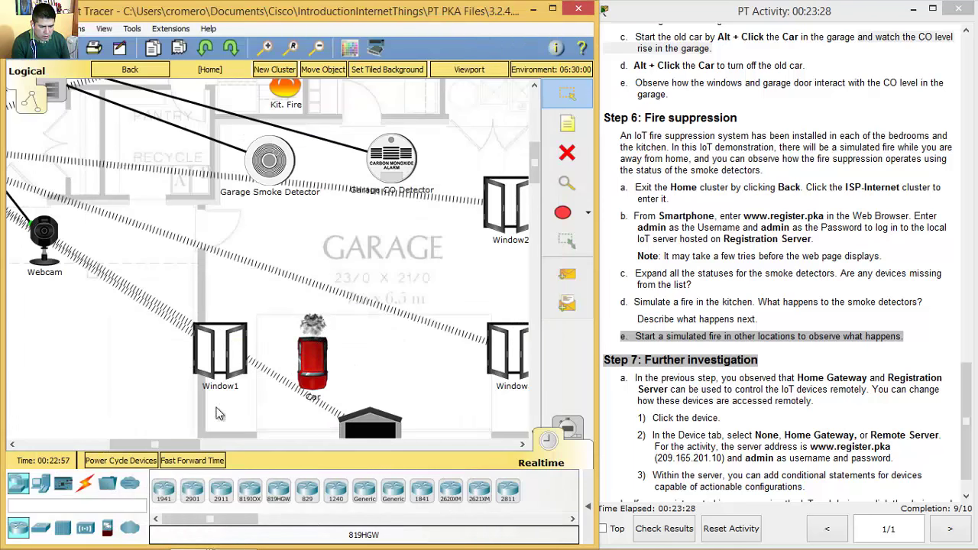
# - Restore the Home PC device list and scroll to the Garage CO Detector at level 0.54567
pyautogui.moveTo(191, 535)
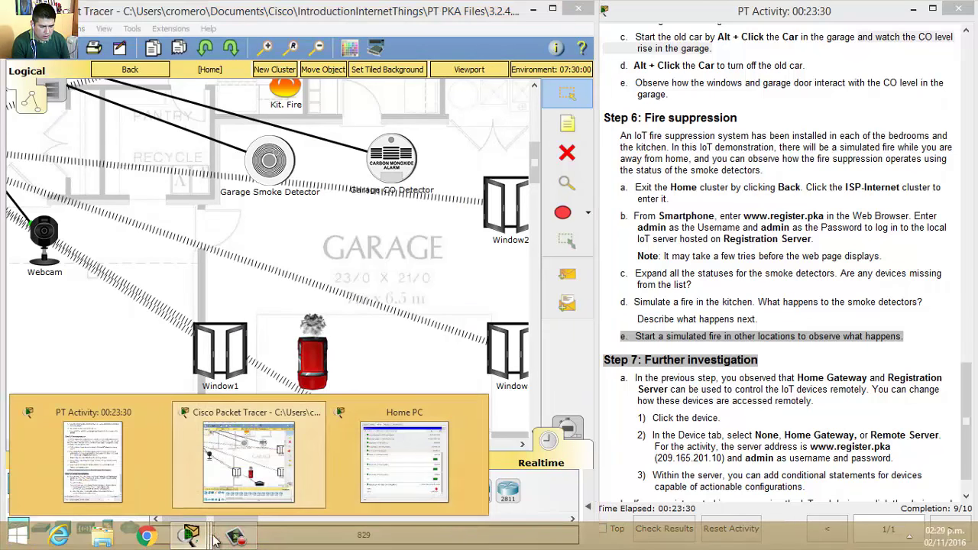
pyautogui.click(425, 458)
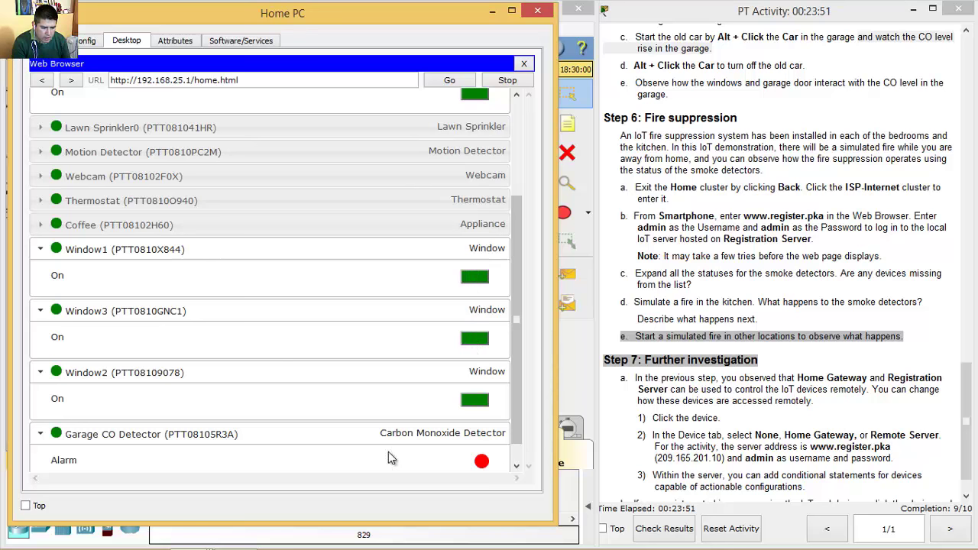
pyautogui.moveTo(511, 280); pyautogui.dragTo(516, 252)
pyautogui.moveTo(520, 217); pyautogui.dragTo(517, 263)
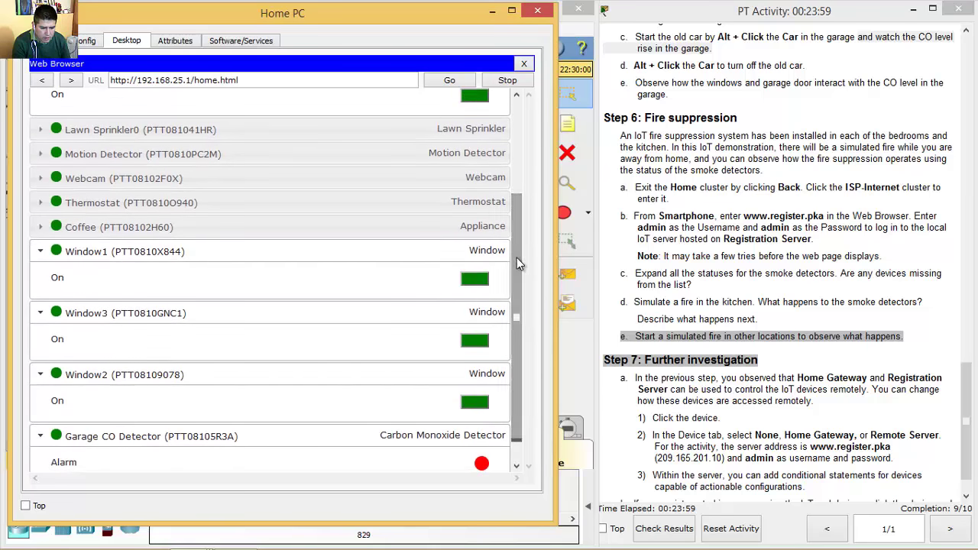
pyautogui.click(781, 93)
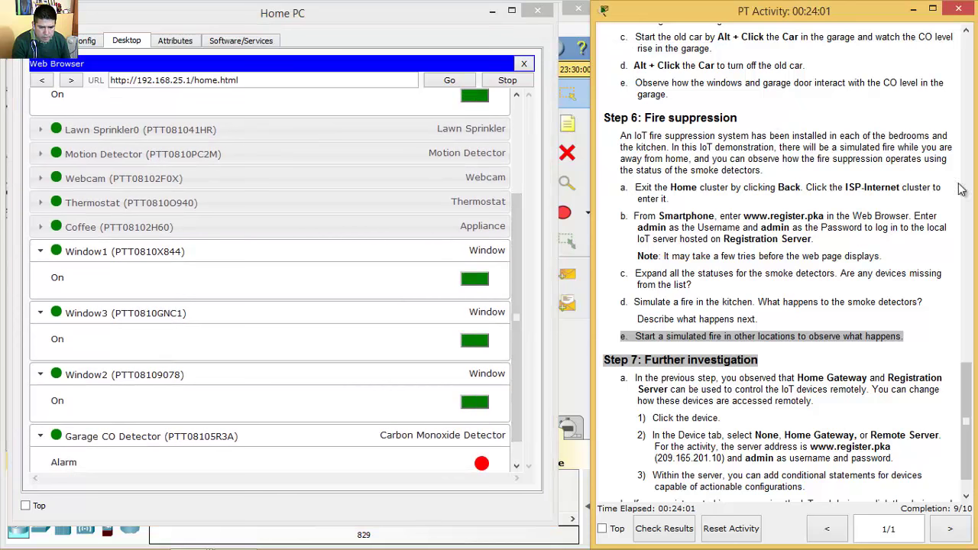
# - Read through Step 6: Fire suppression in the activity instructions, then close the Home PC window
pyautogui.scroll(-1, 966, 428)
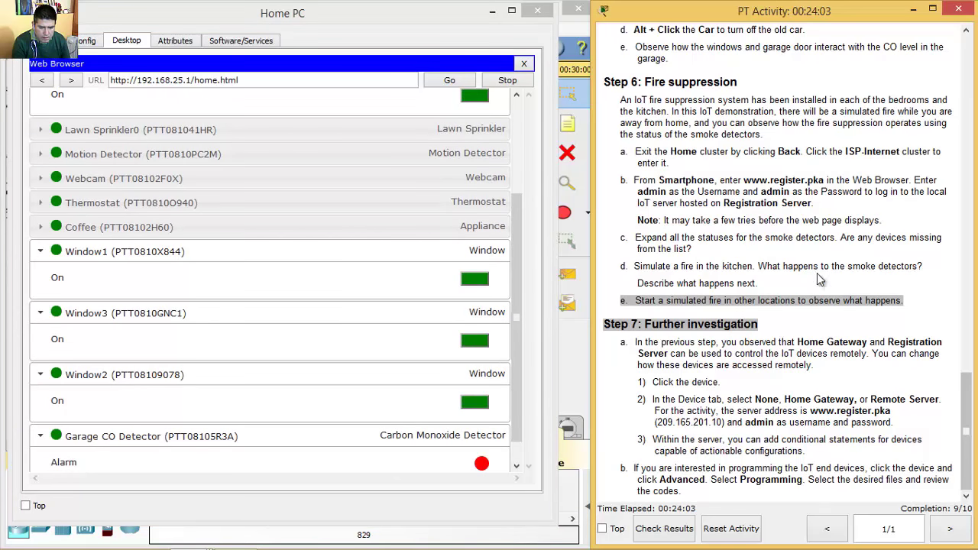
pyautogui.moveTo(646, 82); pyautogui.dragTo(749, 80)
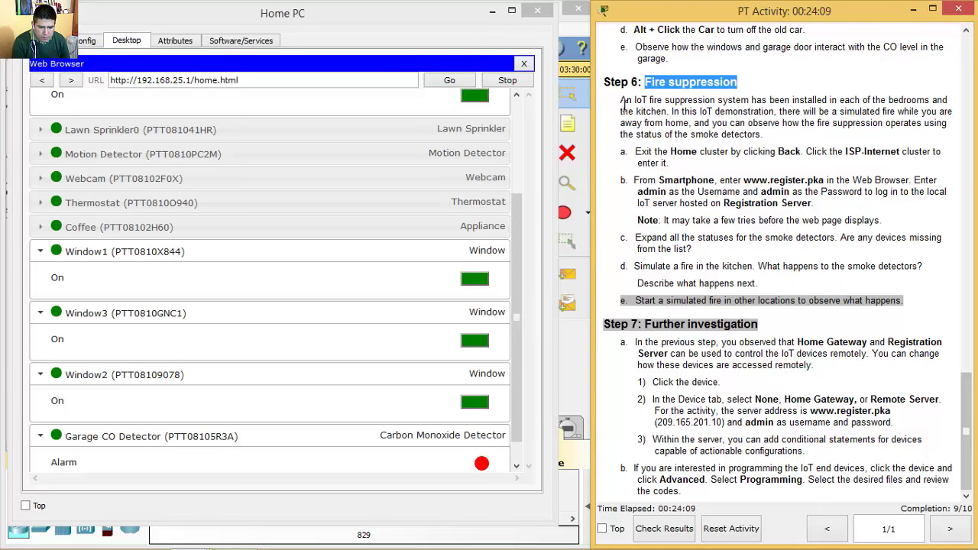
pyautogui.moveTo(621, 100); pyautogui.dragTo(693, 126)
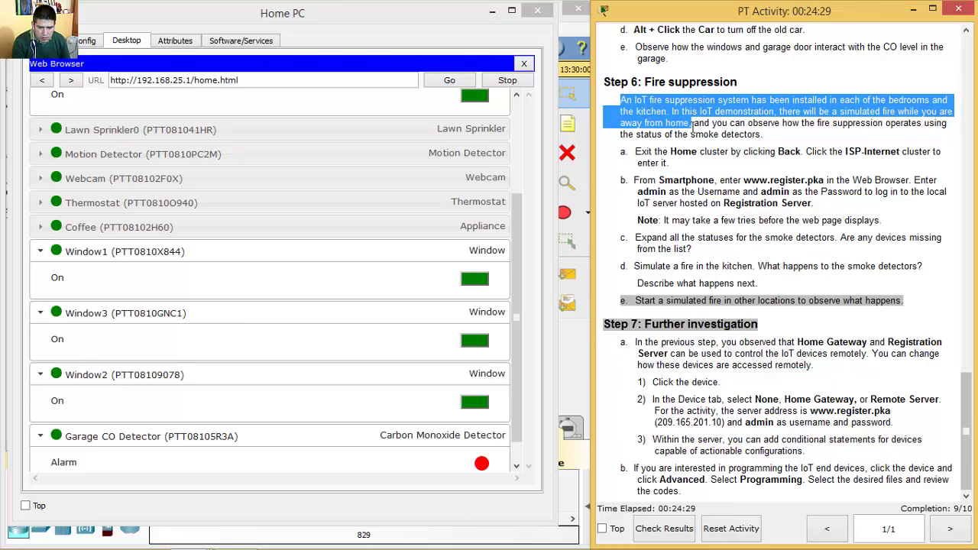
pyautogui.moveTo(693, 127); pyautogui.dragTo(773, 135)
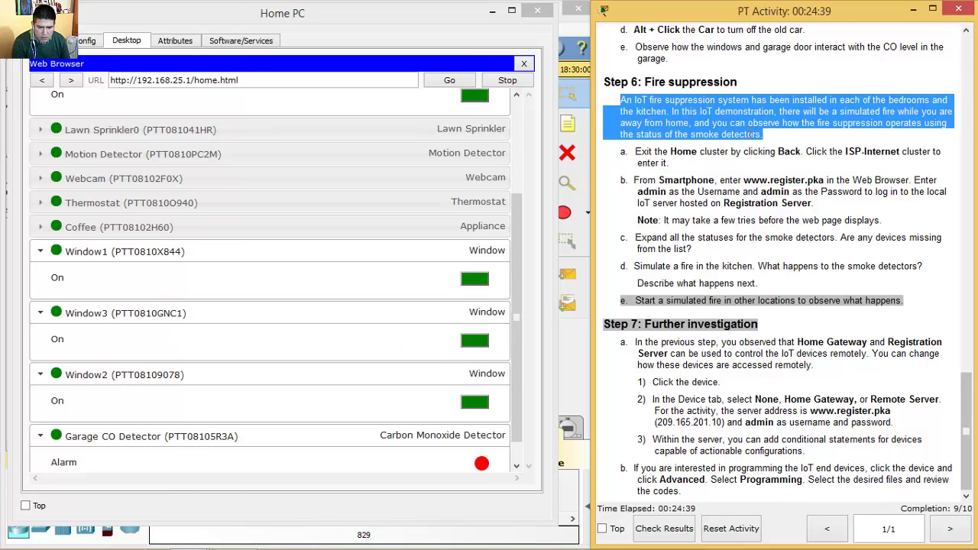
pyautogui.click(624, 102)
pyautogui.moveTo(621, 100); pyautogui.dragTo(778, 136)
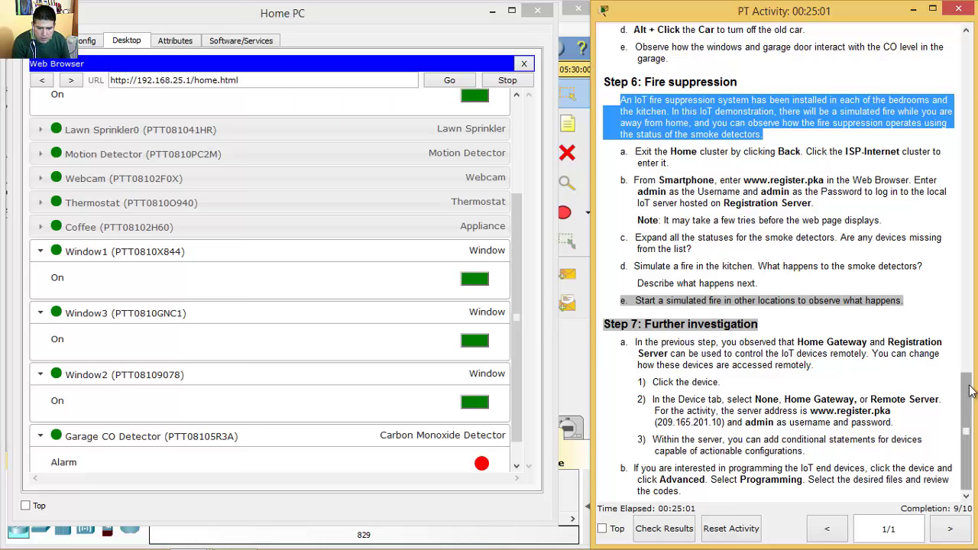
pyautogui.click(669, 148)
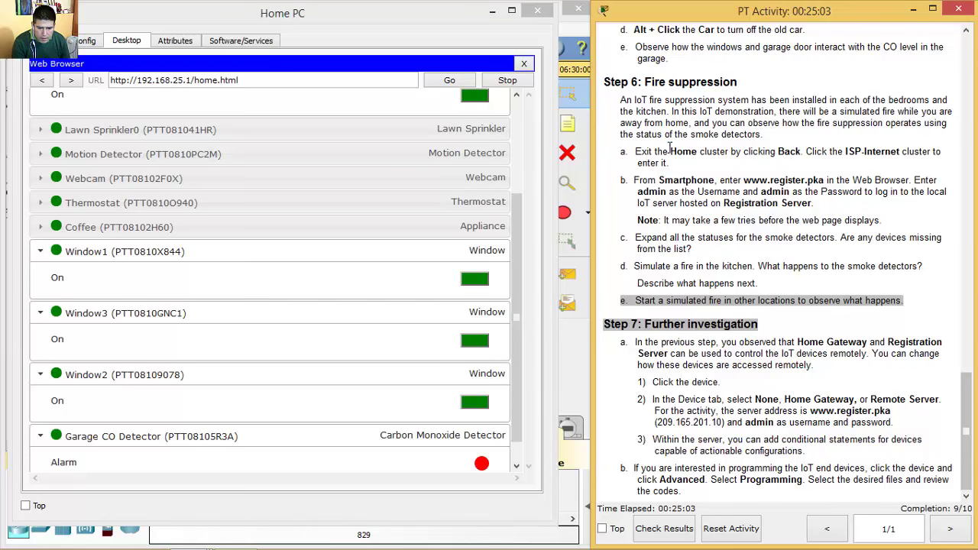
pyautogui.moveTo(671, 150); pyautogui.dragTo(798, 151)
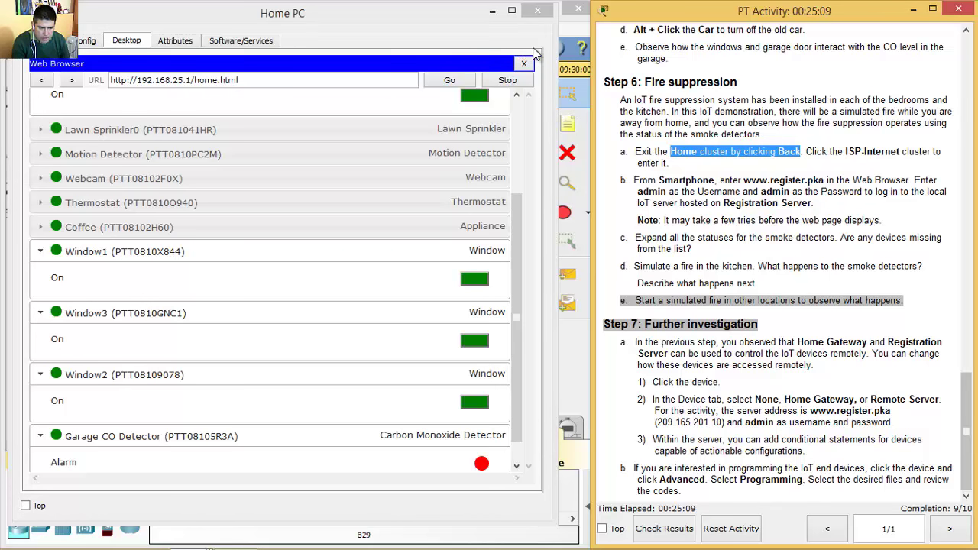
pyautogui.click(538, 12)
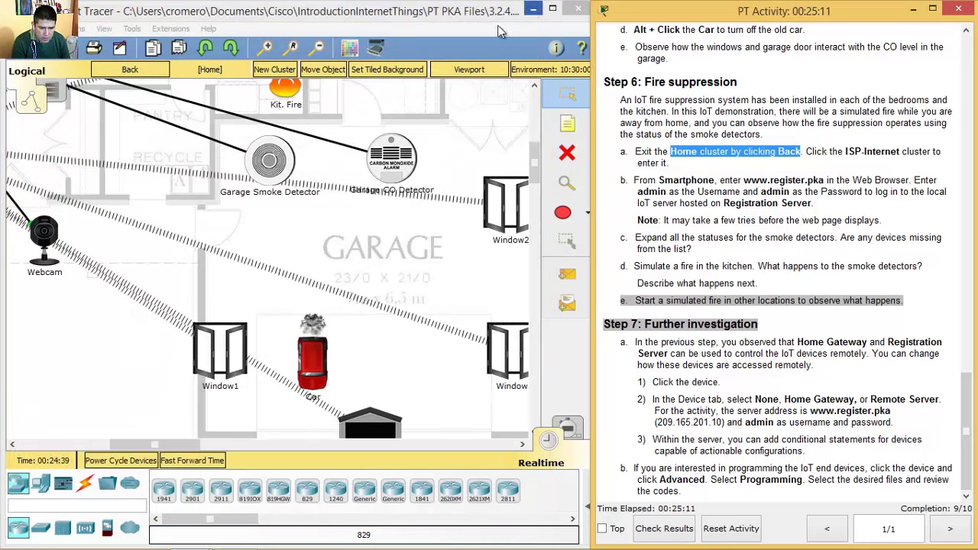
# - Leave the Home cluster and enter the ISP-Internet cluster
pyautogui.click(141, 71)
pyautogui.moveTo(195, 442); pyautogui.dragTo(137, 447)
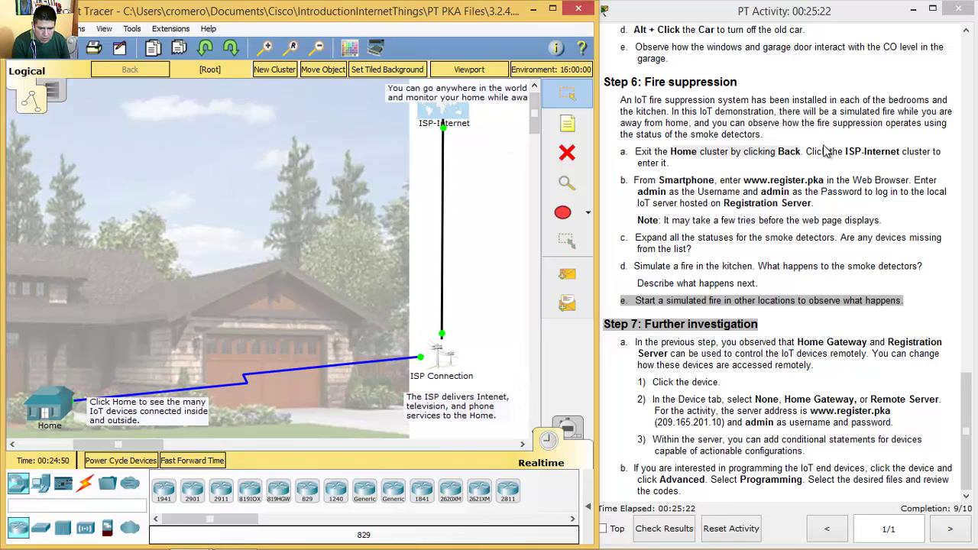
pyautogui.moveTo(812, 151); pyautogui.dragTo(911, 151)
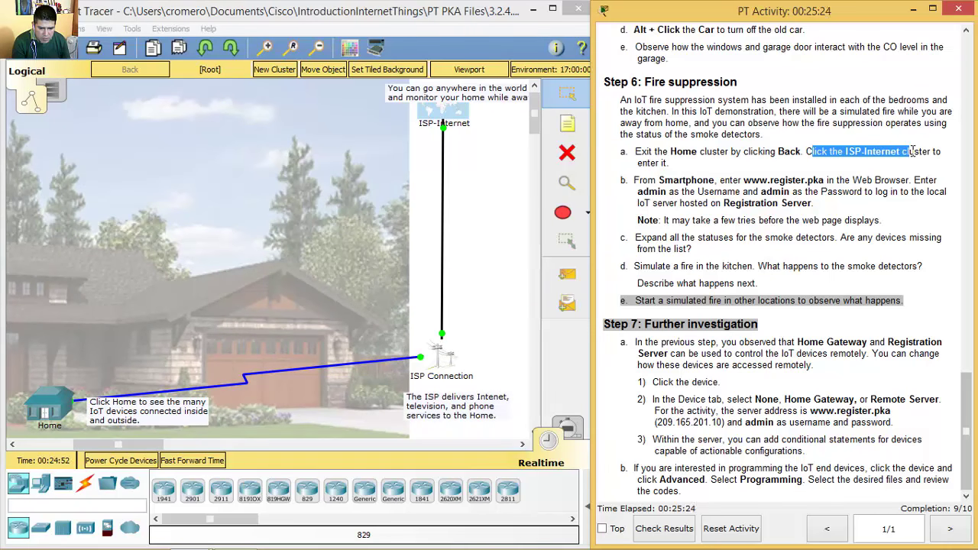
pyautogui.moveTo(535, 107); pyautogui.dragTo(534, 108)
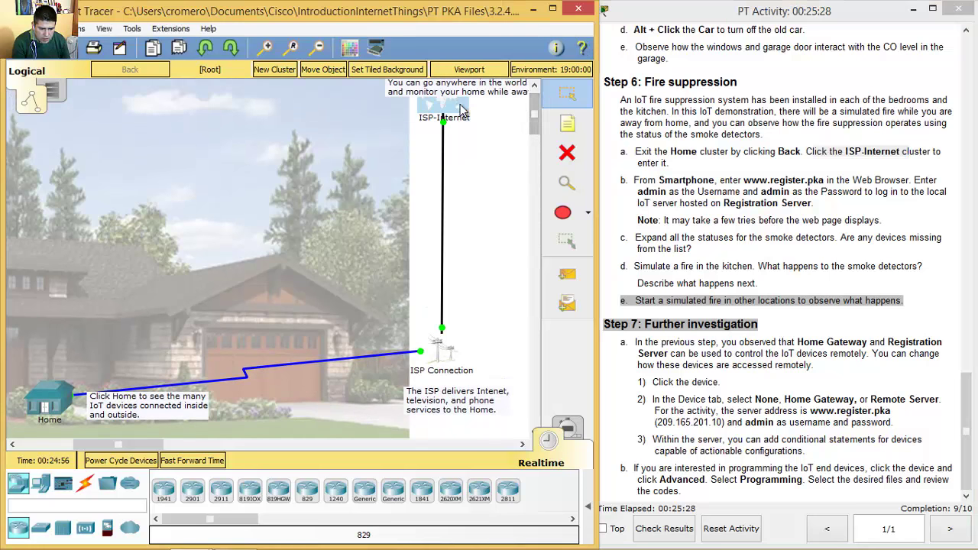
pyautogui.click(460, 109)
pyautogui.moveTo(145, 446); pyautogui.dragTo(117, 451)
pyautogui.click(534, 90)
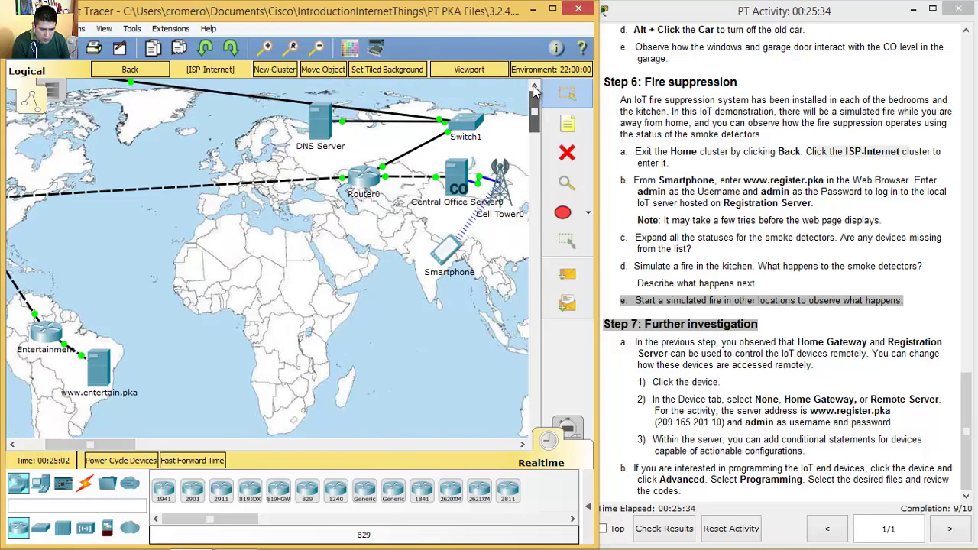
# - Review the instruction naming the Smartphone and its web address, then open the Smartphone
pyautogui.click(756, 153)
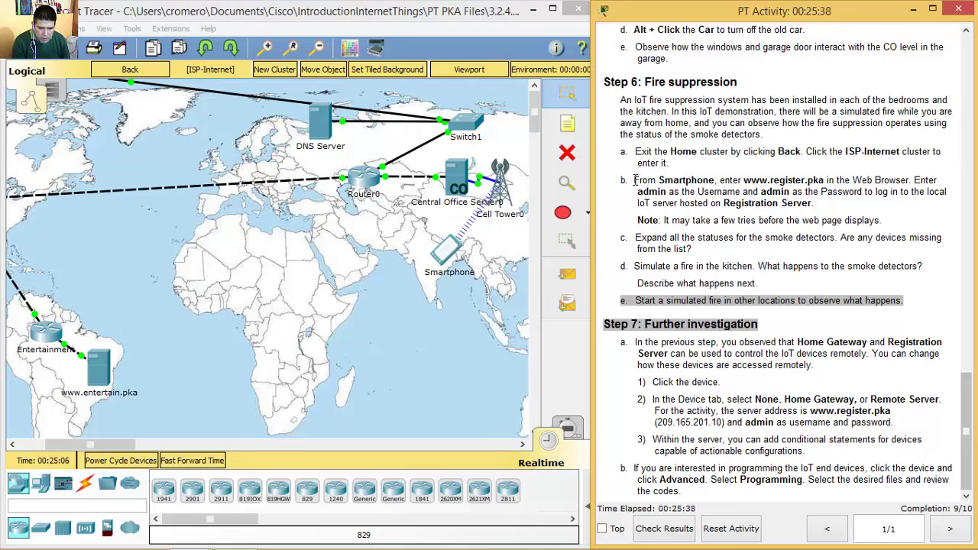
pyautogui.moveTo(634, 181); pyautogui.dragTo(708, 180)
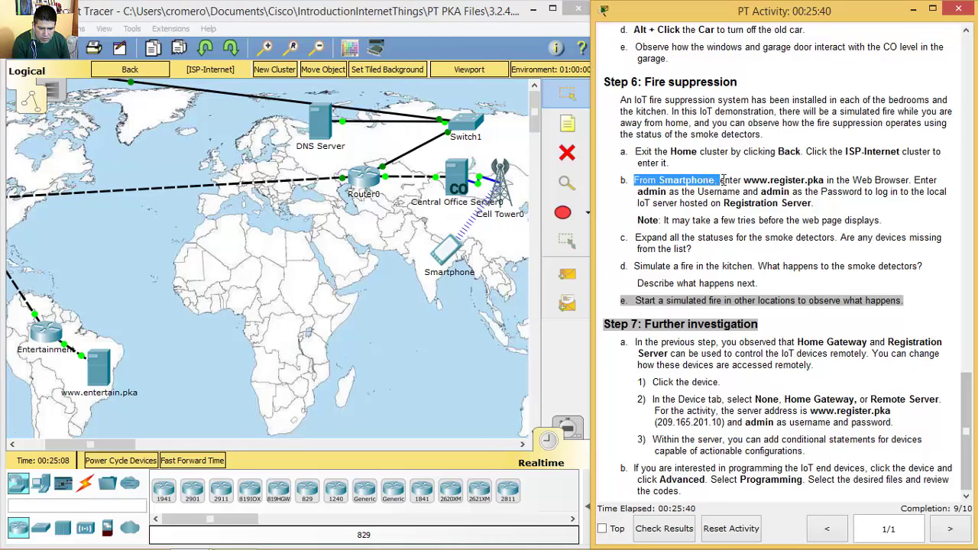
pyautogui.click(721, 180)
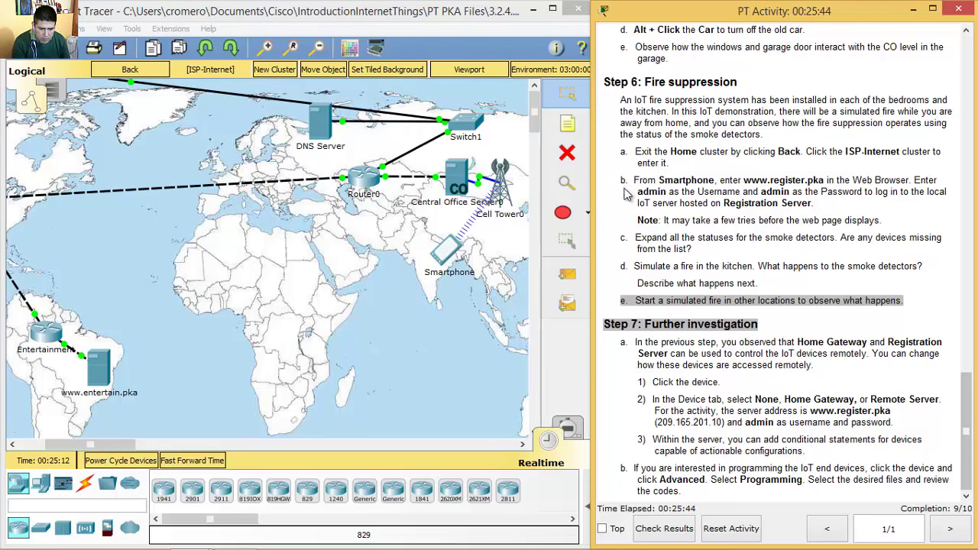
pyautogui.moveTo(772, 180); pyautogui.dragTo(928, 182)
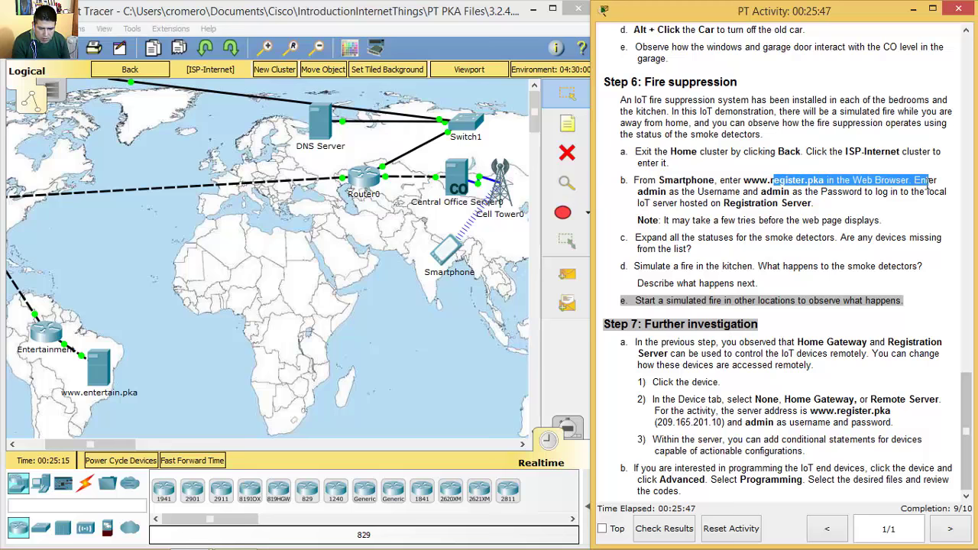
pyautogui.click(449, 252)
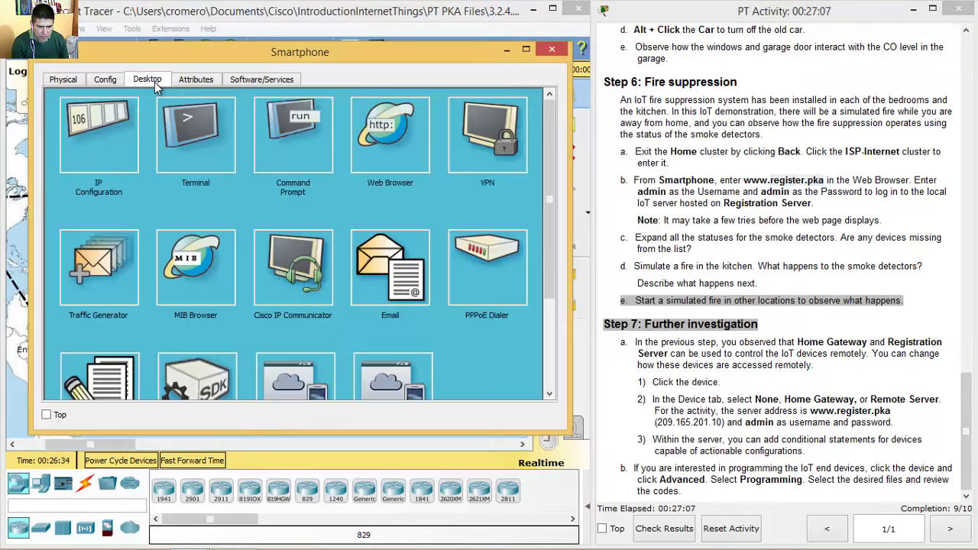
pyautogui.click(415, 149)
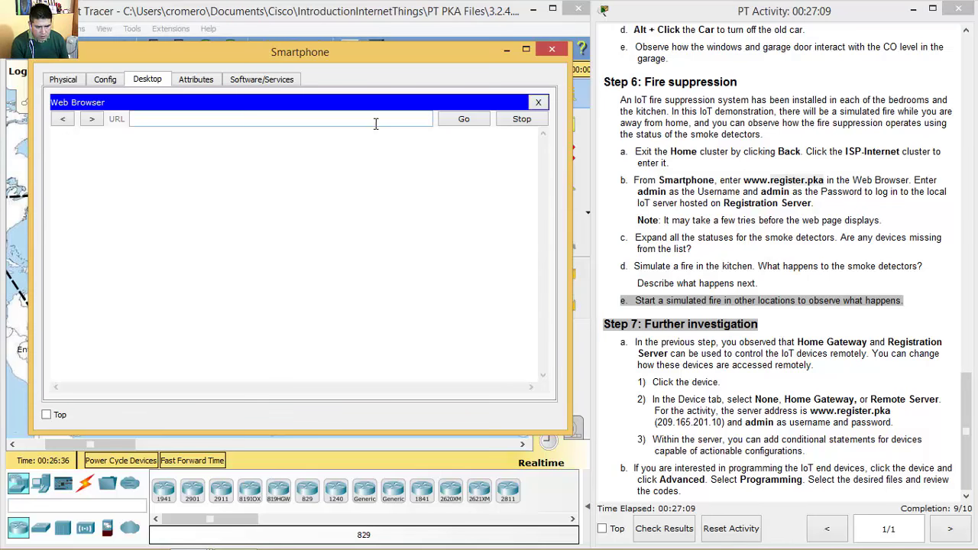
pyautogui.write('www.register.pka')
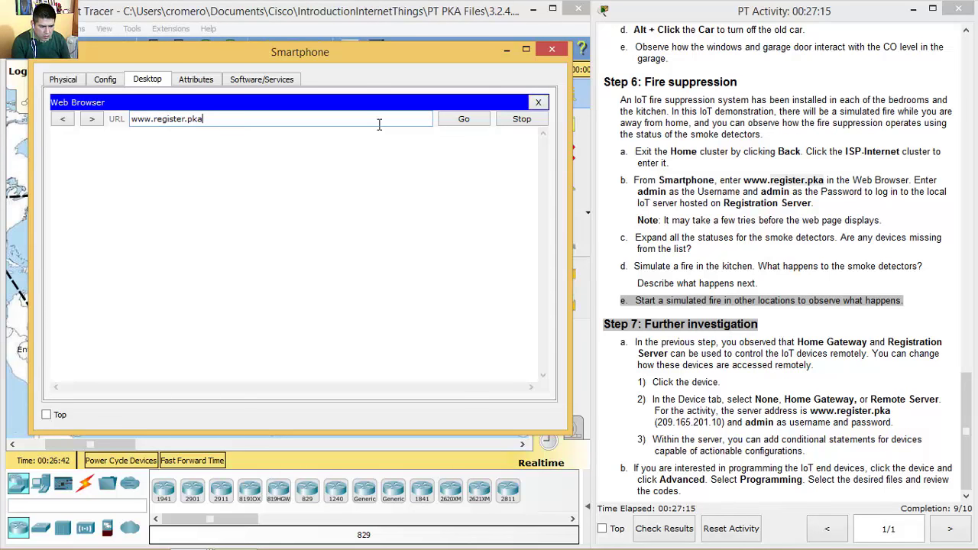
pyautogui.press('Return')
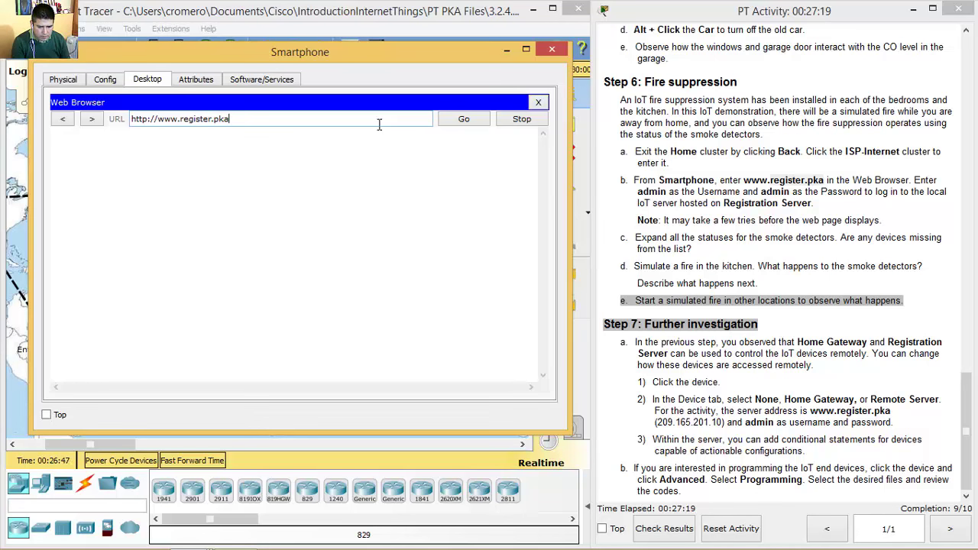
pyautogui.click(446, 122)
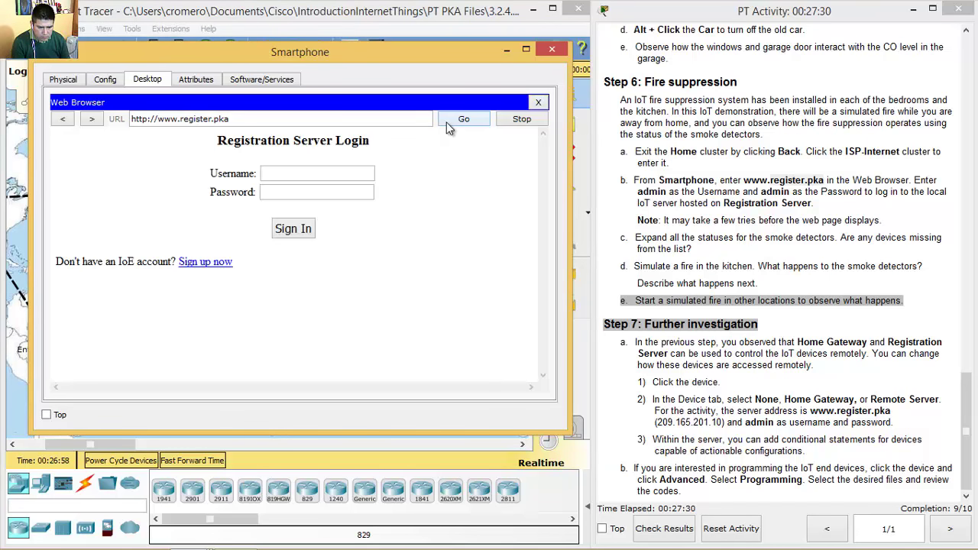
# - Sign in to the registration server with the admin account's username and password
pyautogui.click(342, 171)
pyautogui.write('admin')
pyautogui.press('Tab')
pyautogui.write('admin')
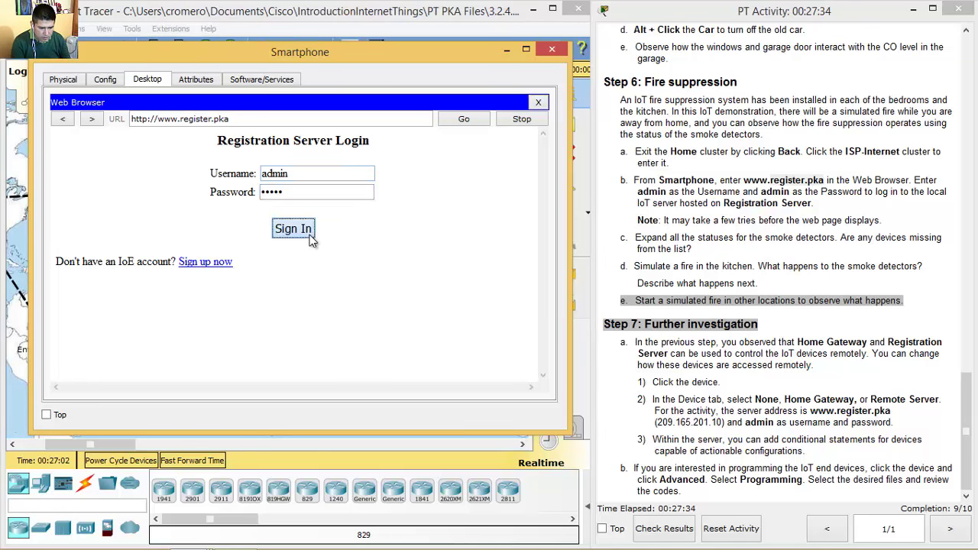
pyautogui.click(310, 237)
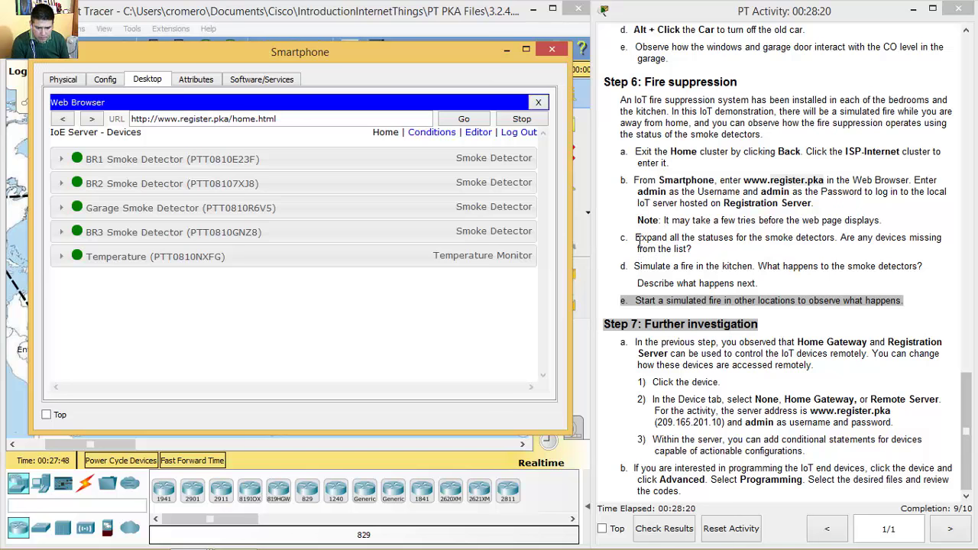
# - Expand the BR1, BR2 and BR3 Smoke Detector statuses, each reading level 1.63702
pyautogui.moveTo(637, 239); pyautogui.dragTo(839, 238)
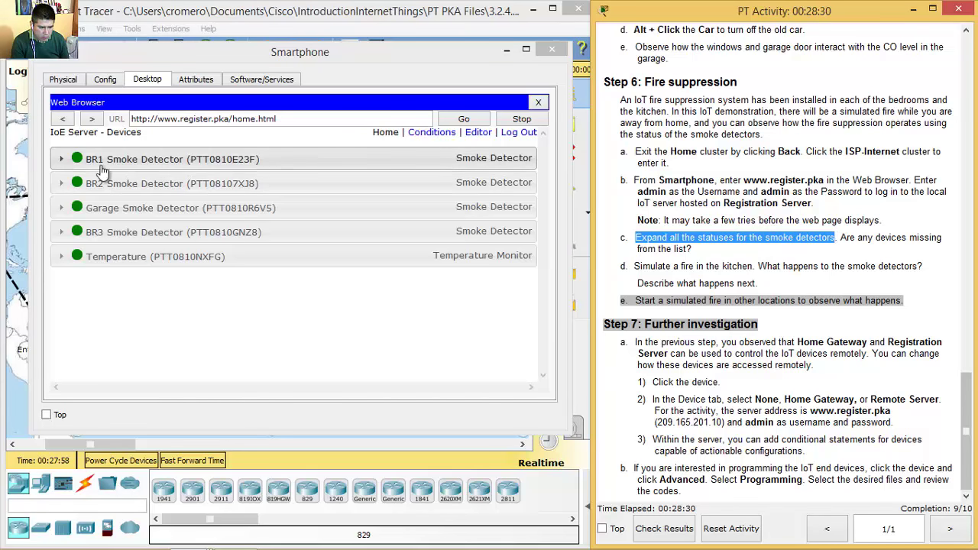
pyautogui.click(64, 160)
pyautogui.click(61, 231)
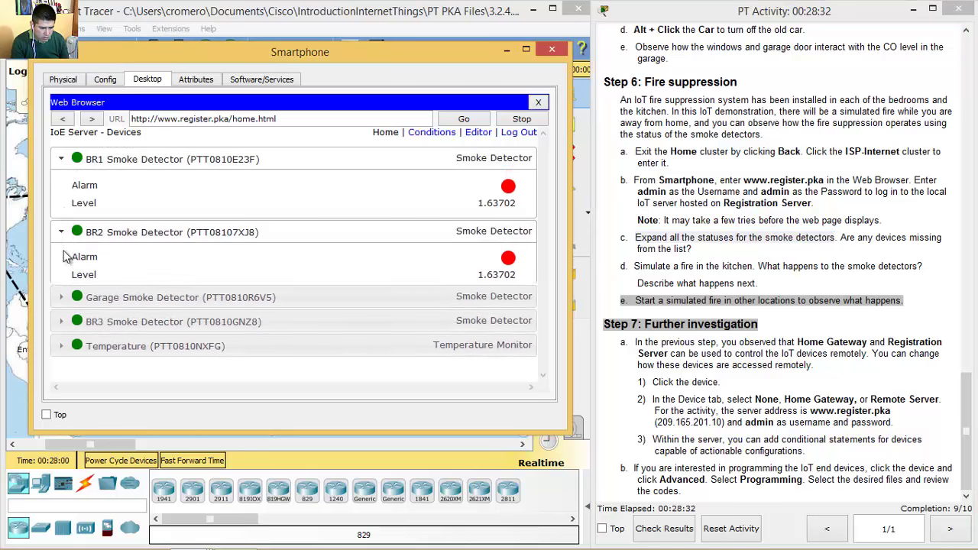
pyautogui.click(62, 330)
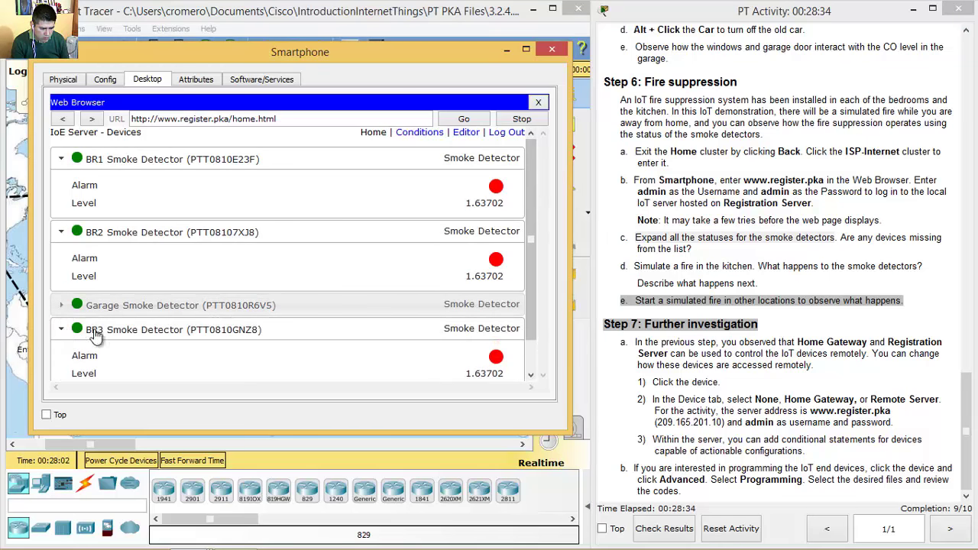
pyautogui.moveTo(528, 245); pyautogui.dragTo(531, 316)
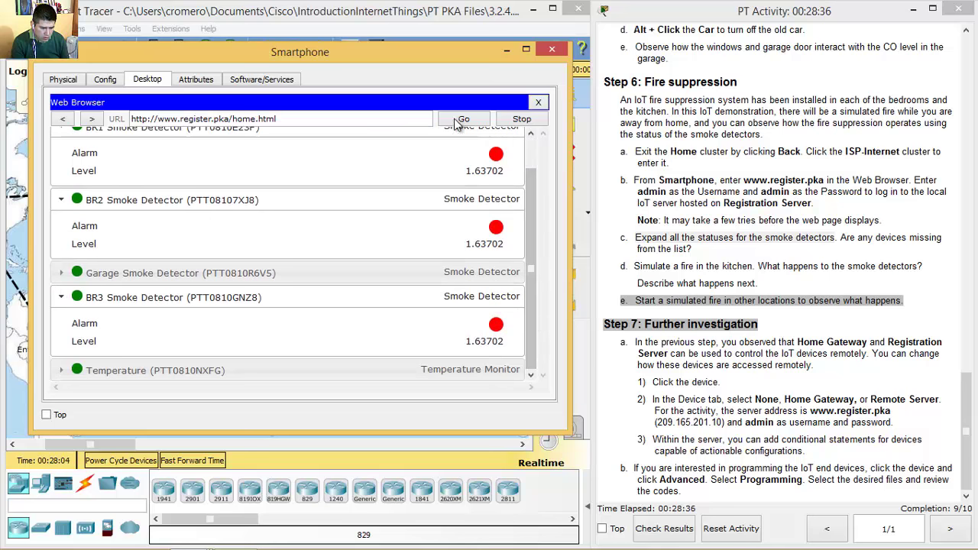
# - Make the Smartphone window taller and highlight the question about missing devices
pyautogui.moveTo(449, 48); pyautogui.dragTo(450, 10)
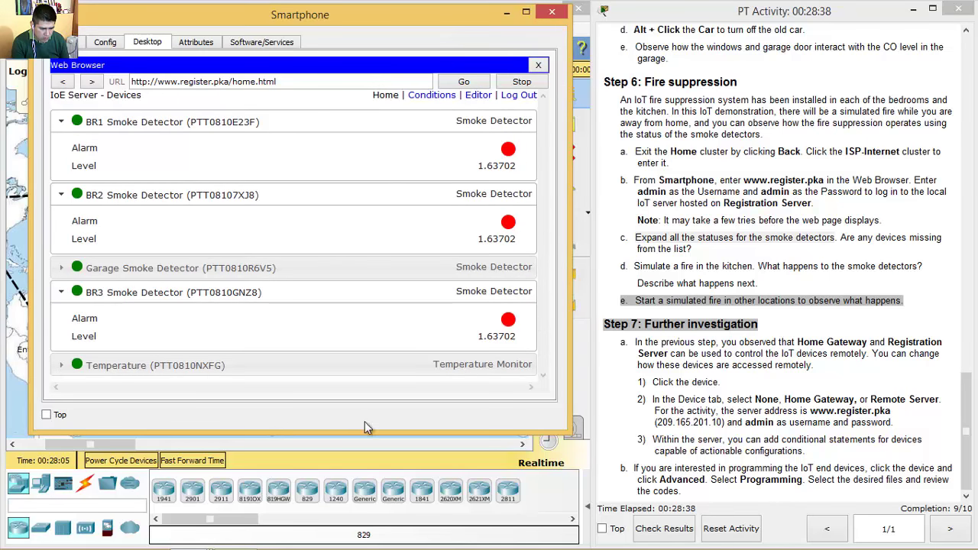
pyautogui.moveTo(362, 438); pyautogui.dragTo(362, 545)
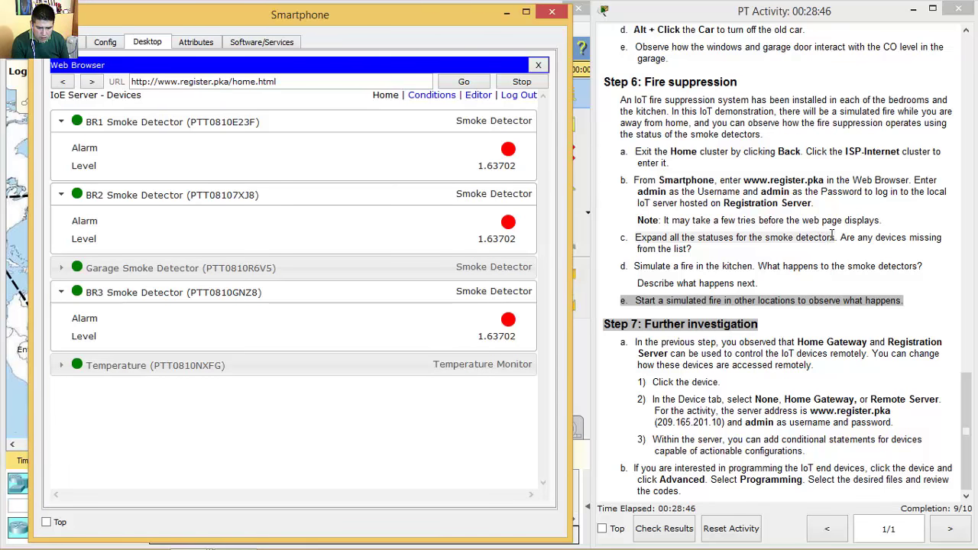
pyautogui.click(841, 238)
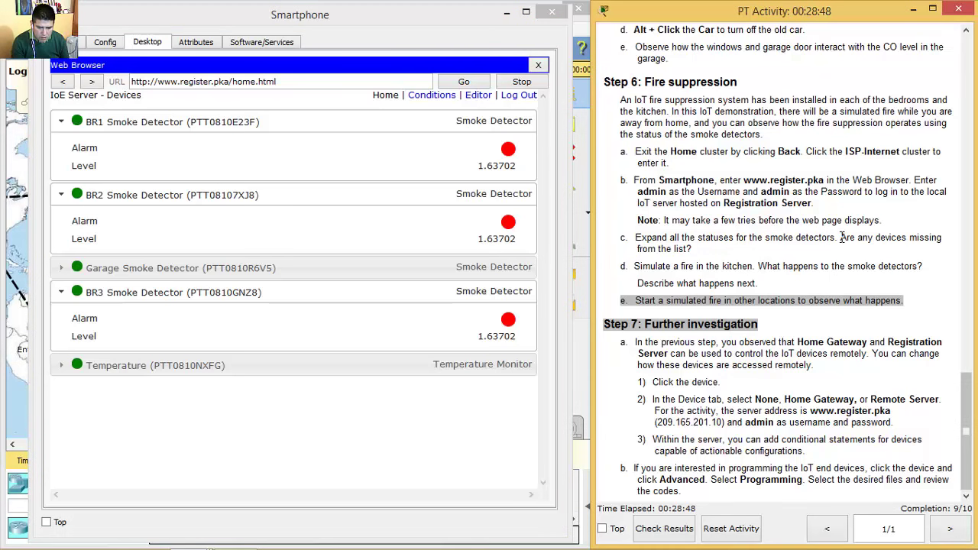
pyautogui.moveTo(831, 239); pyautogui.dragTo(701, 247)
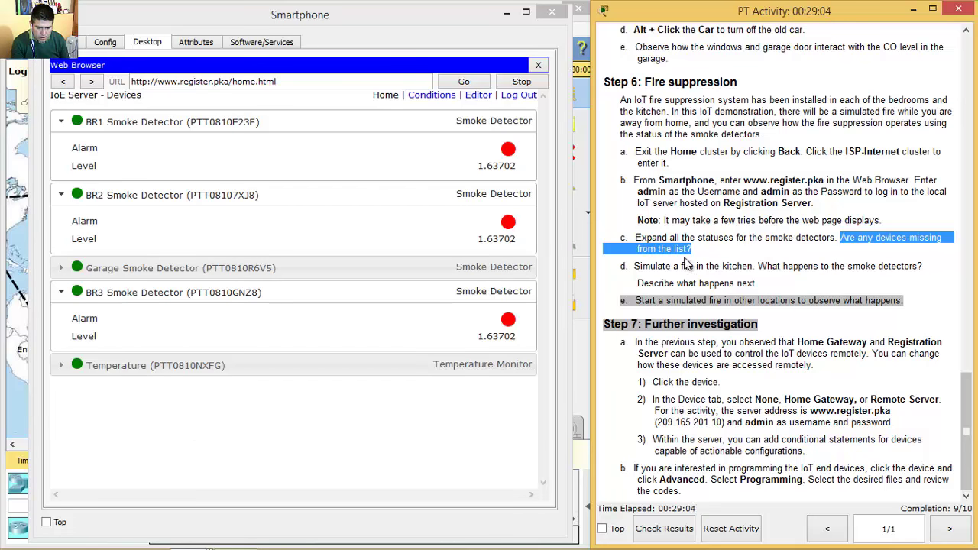
pyautogui.click(734, 250)
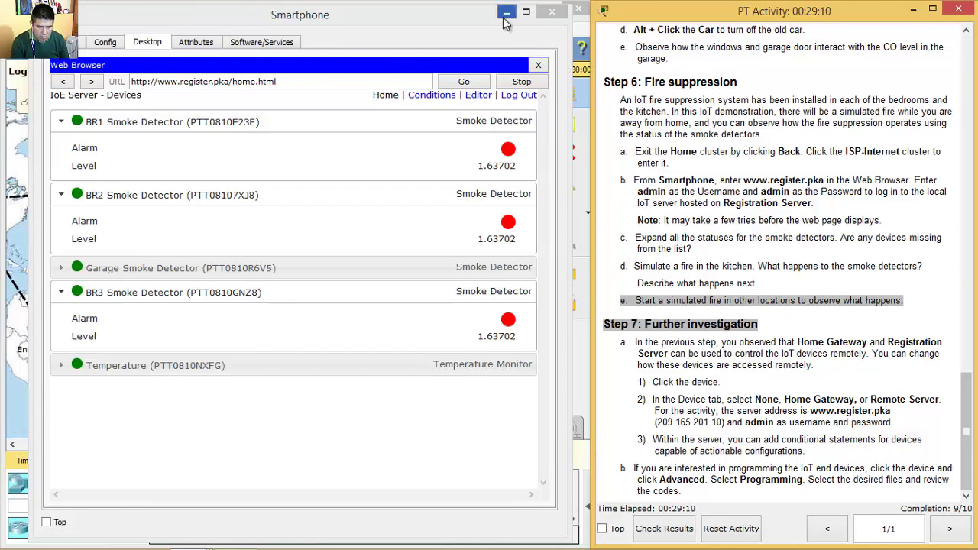
# - Minimize the Smartphone, return to the root and open the Home cluster at the kitchen area
pyautogui.click(552, 12)
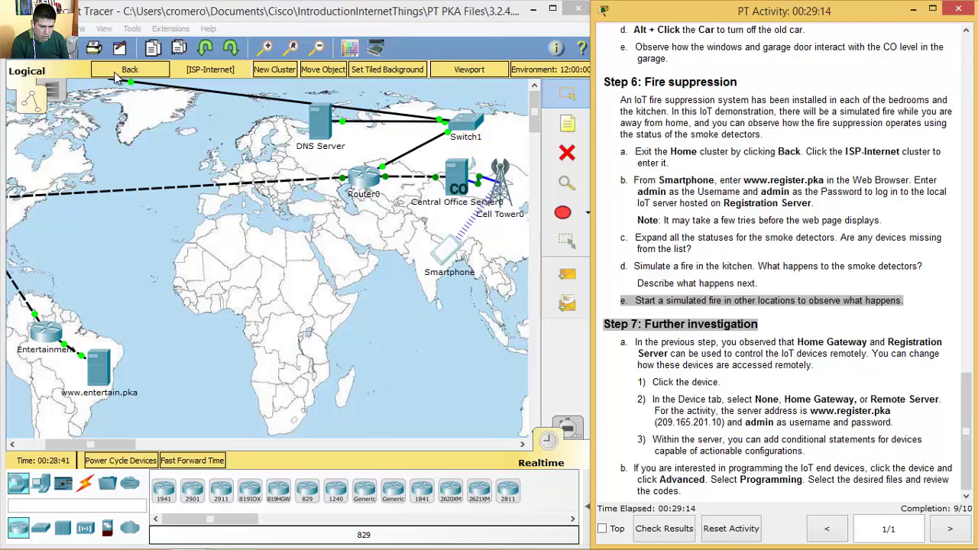
pyautogui.click(131, 68)
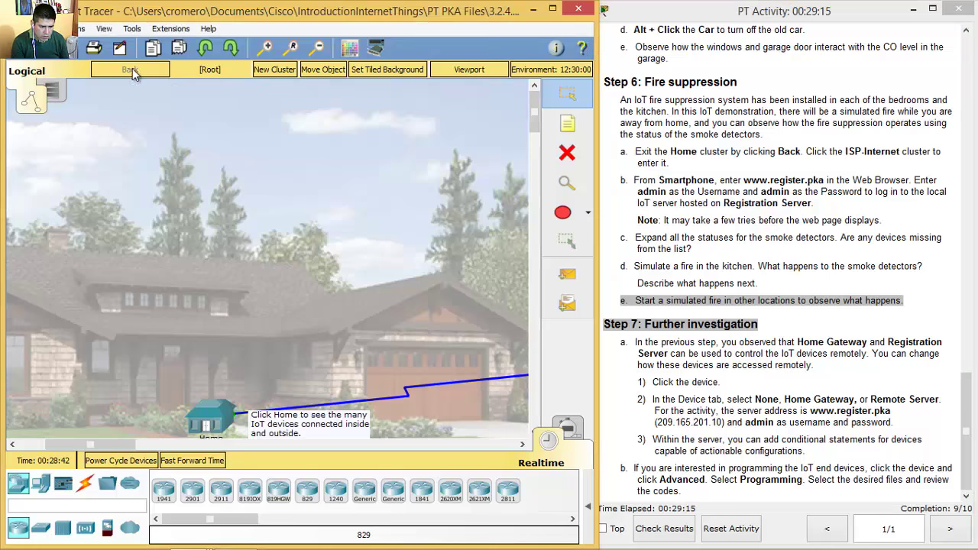
pyautogui.click(211, 425)
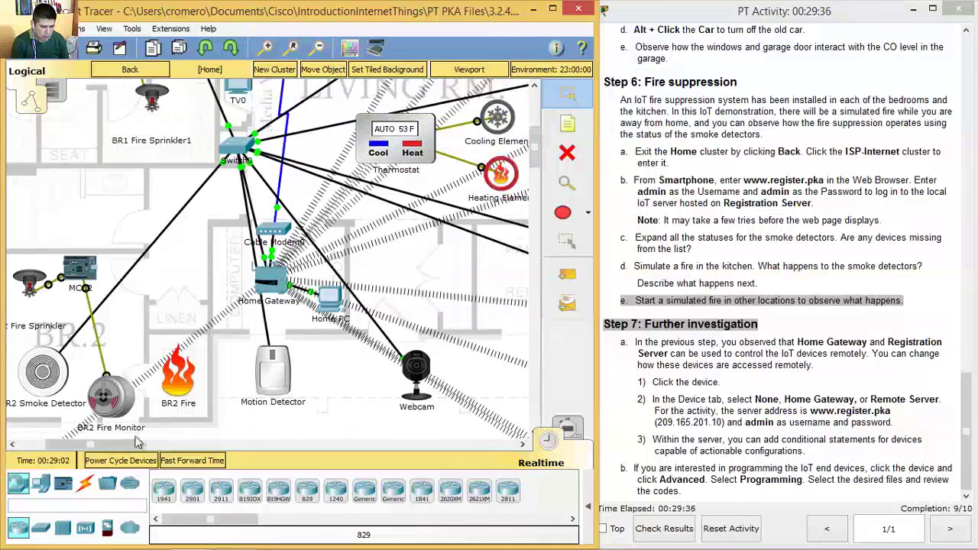
pyautogui.moveTo(137, 444); pyautogui.dragTo(111, 451)
pyautogui.moveTo(535, 122); pyautogui.dragTo(535, 165)
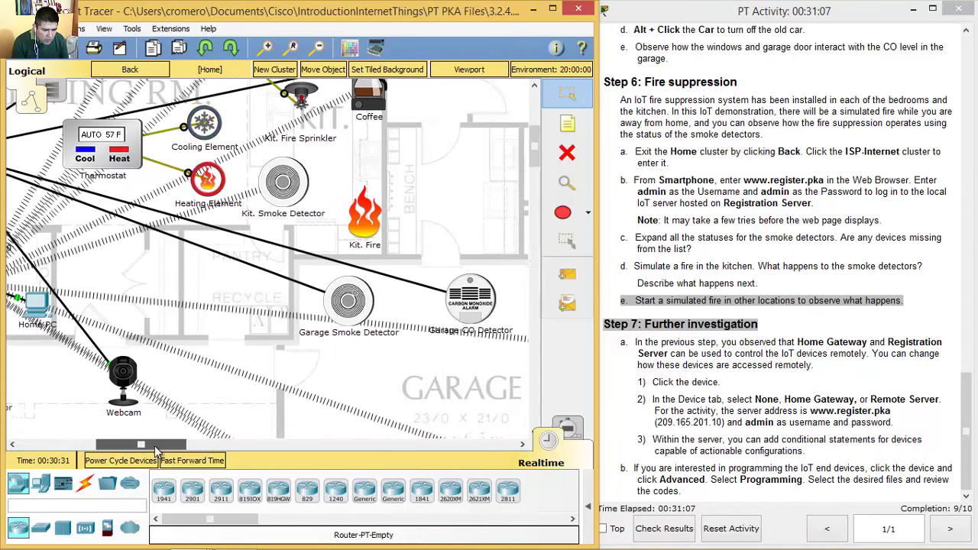
pyautogui.moveTo(165, 451)
pyautogui.mouseDown()
pyautogui.moveTo(149, 451)
pyautogui.moveTo(158, 451)
pyautogui.mouseUp()
pyautogui.scroll(5, 376, 312)
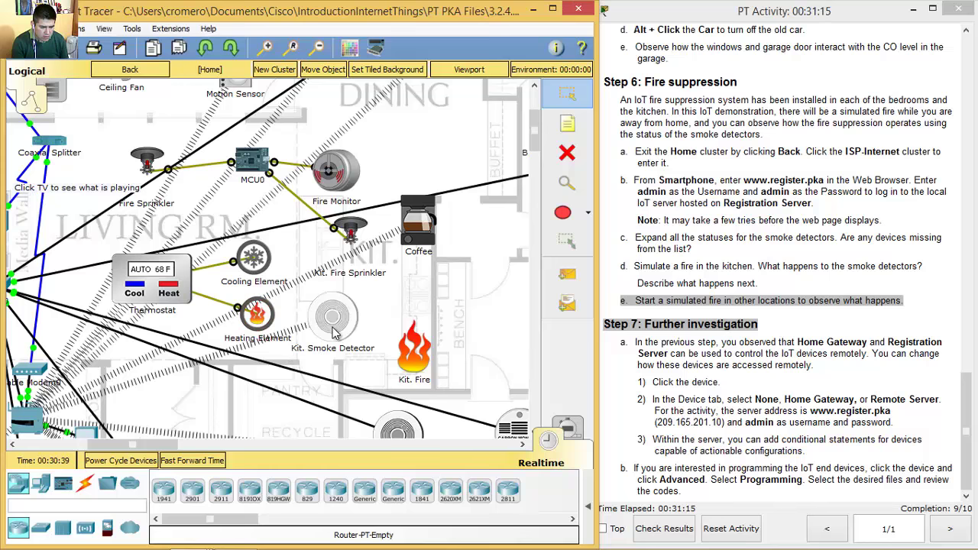
# - Open the Kit. Smoke Detector's Config settings and reposition its window
pyautogui.click(333, 331)
pyautogui.click(326, 131)
pyautogui.moveTo(354, 111); pyautogui.dragTo(186, 56)
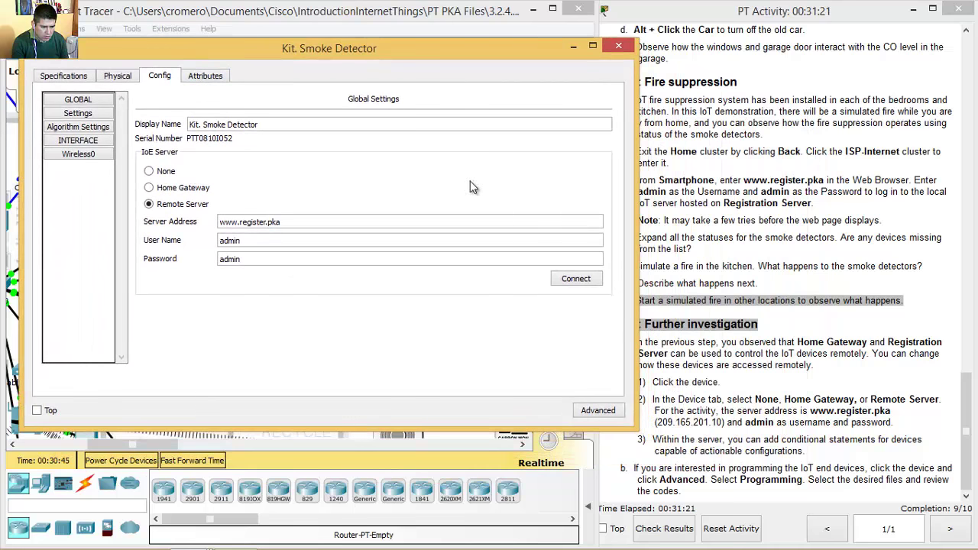
pyautogui.moveTo(634, 172); pyautogui.dragTo(586, 173)
pyautogui.click(289, 230)
pyautogui.moveTo(288, 229); pyautogui.dragTo(208, 229)
pyautogui.click(247, 248)
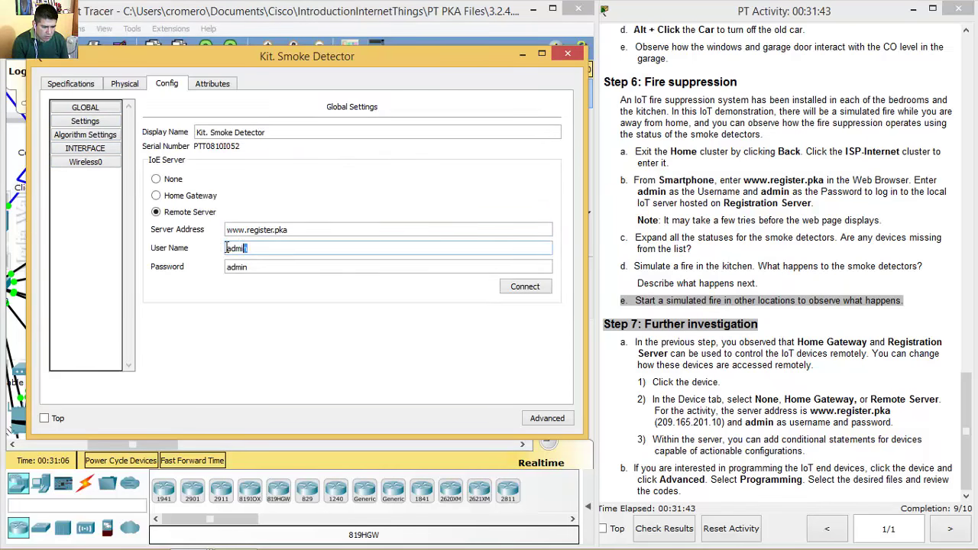
pyautogui.click(234, 266)
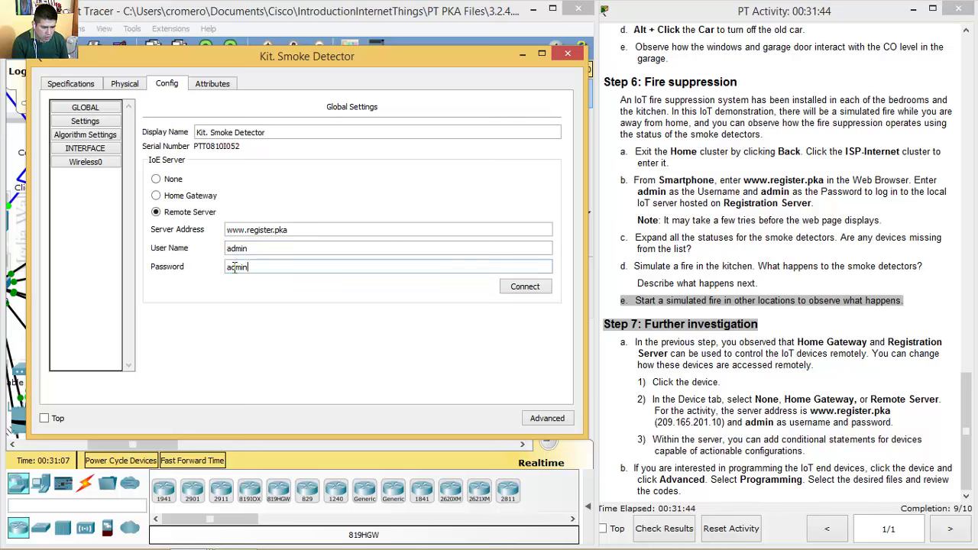
pyautogui.click(86, 165)
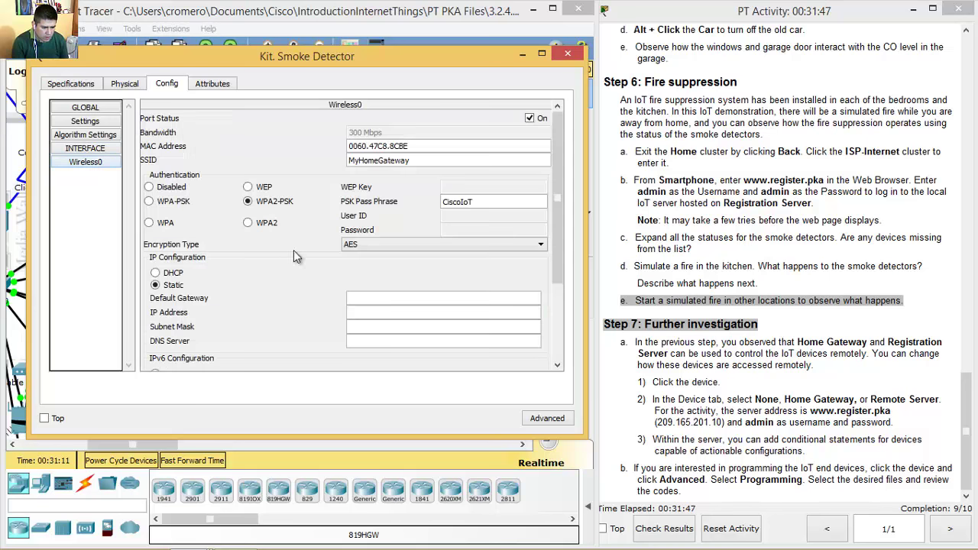
pyautogui.click(155, 274)
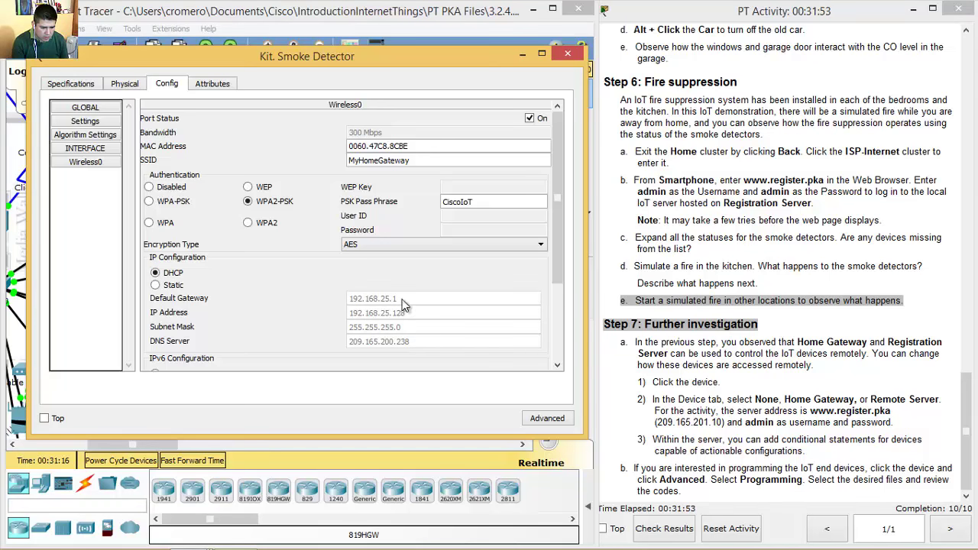
# - Close the detector settings, expand Kit. Smoke Detector in the Smartphone list, and move the window right
pyautogui.click(575, 53)
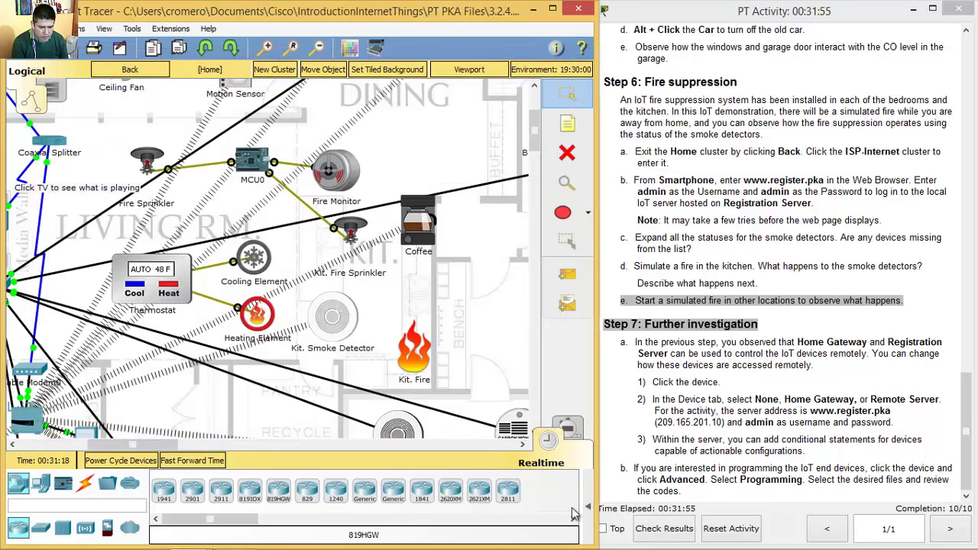
pyautogui.moveTo(191, 535)
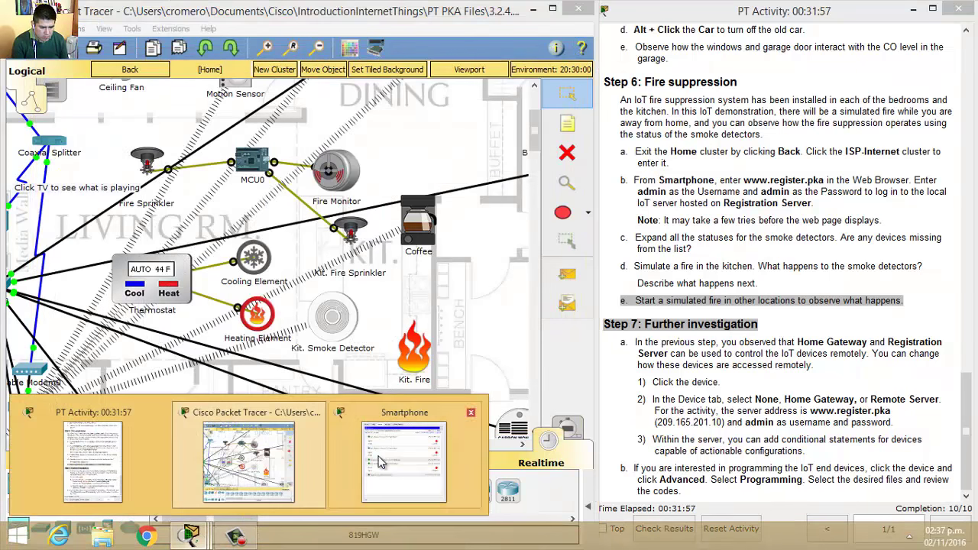
pyautogui.click(376, 456)
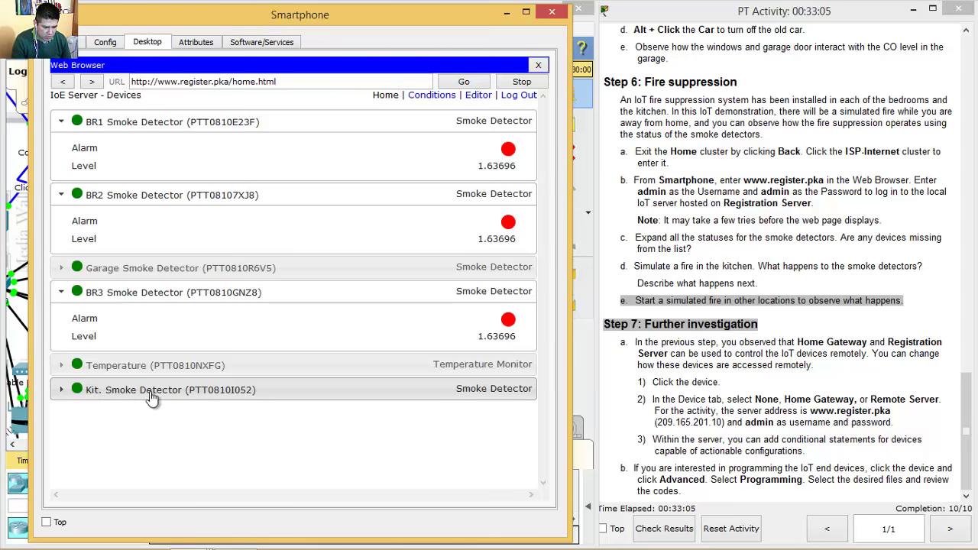
pyautogui.click(60, 390)
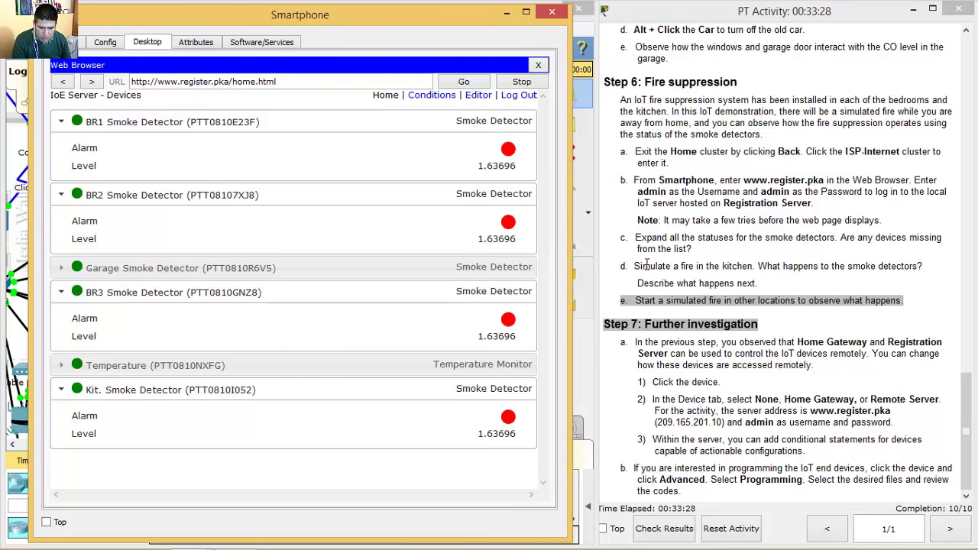
pyautogui.moveTo(635, 265); pyautogui.dragTo(746, 265)
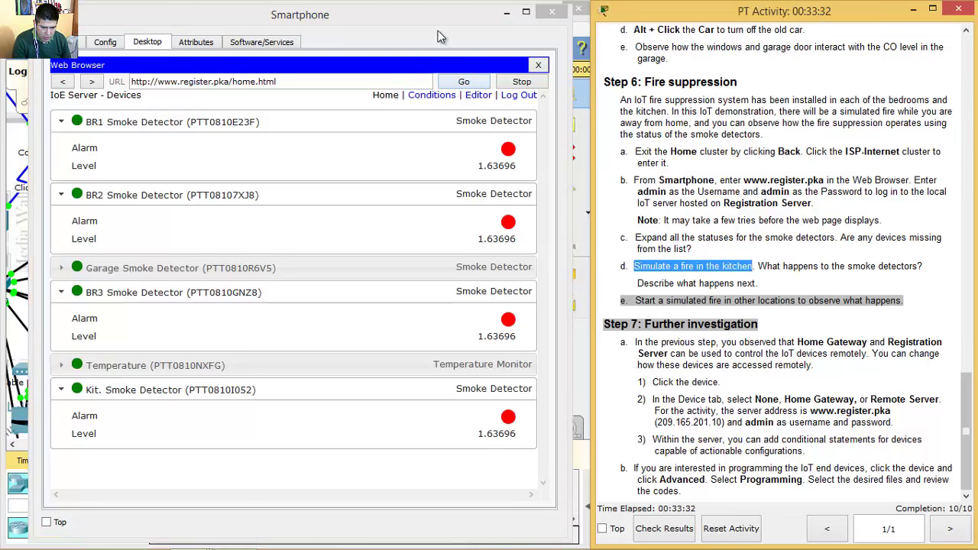
pyautogui.moveTo(428, 19); pyautogui.dragTo(813, 20)
# - Move the Smartphone left, highlight the step 6d smoke-detector questions, then minimize the Smartphone
pyautogui.click(379, 15)
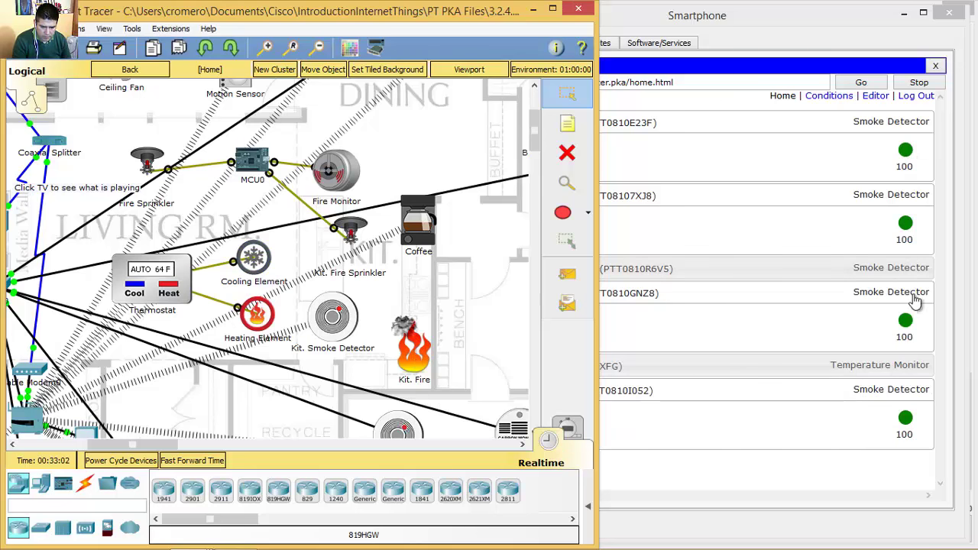
pyautogui.click(785, 23)
pyautogui.moveTo(785, 28); pyautogui.dragTo(362, 27)
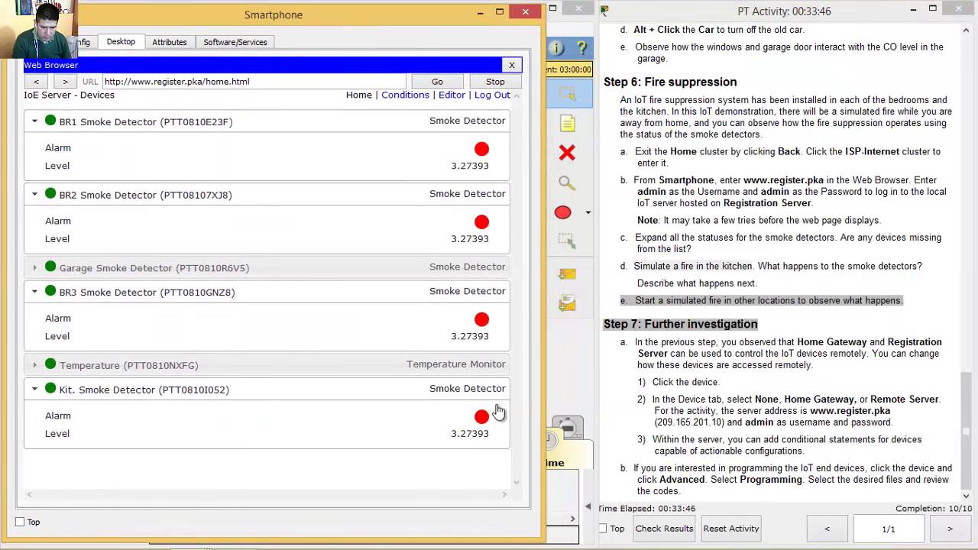
pyautogui.click(772, 263)
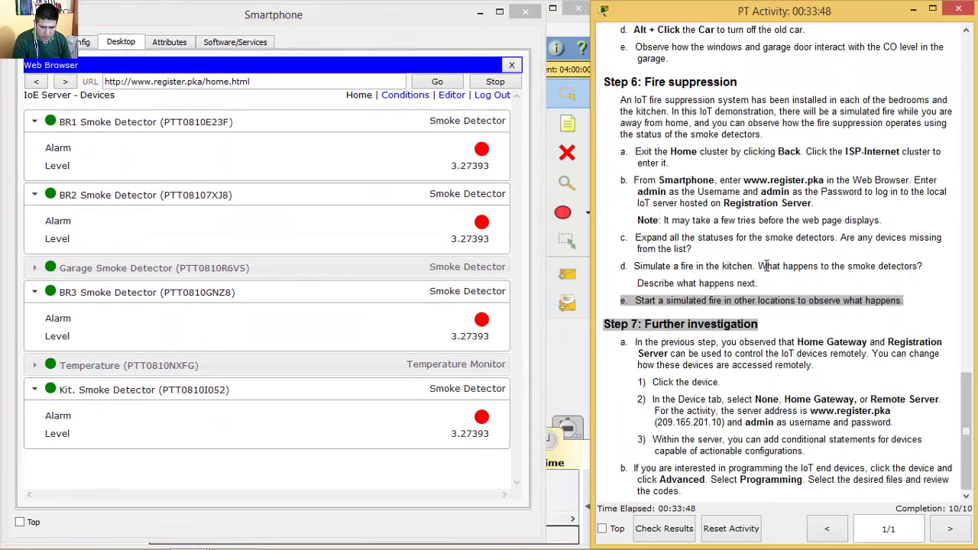
pyautogui.moveTo(759, 266); pyautogui.dragTo(924, 264)
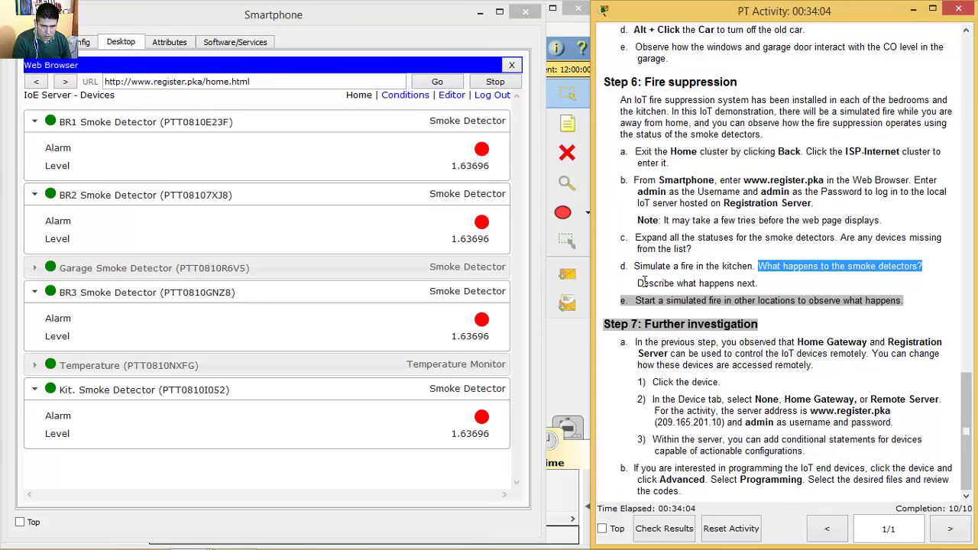
pyautogui.moveTo(644, 281); pyautogui.dragTo(763, 284)
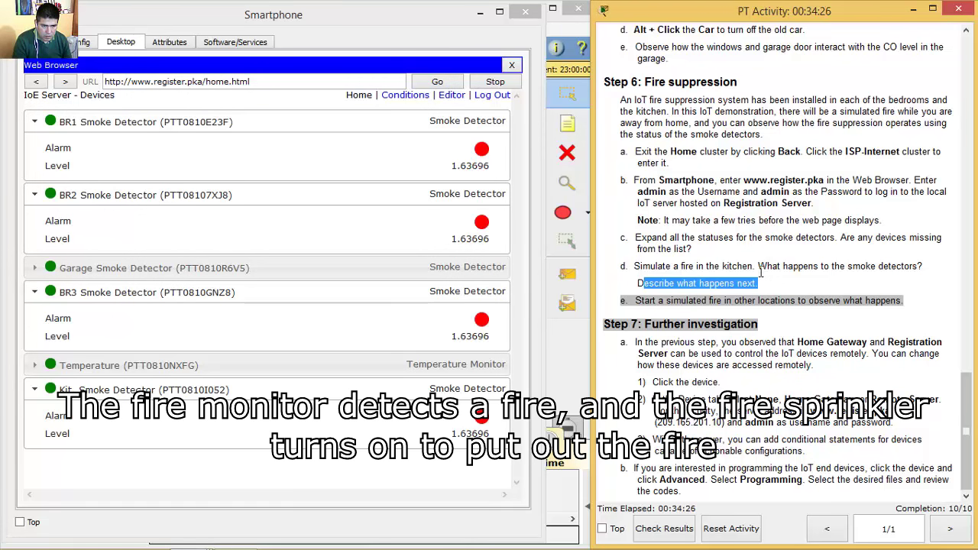
pyautogui.click(481, 13)
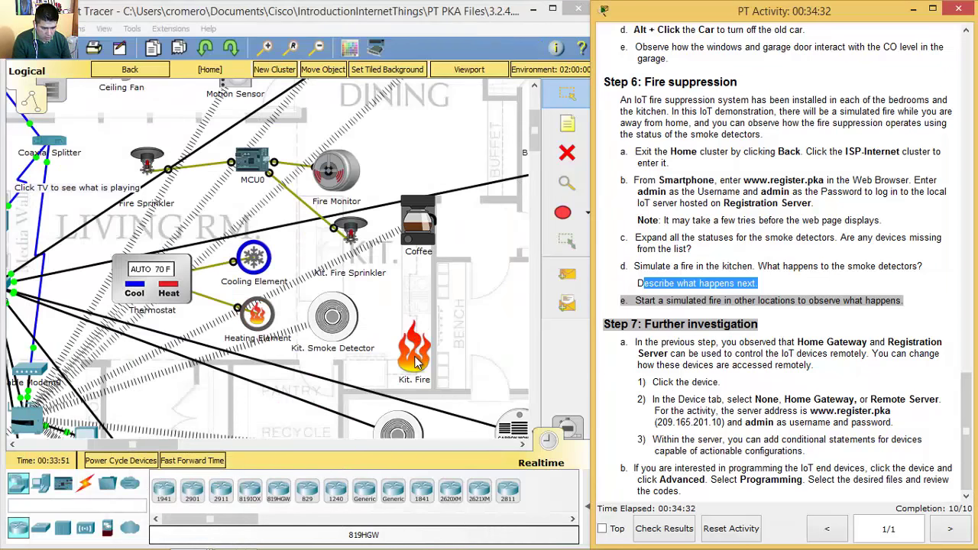
# - Ignite the Kit. Fire so the kitchen and living-room sprinklers switch on, and highlight step 6e
pyautogui.click(416, 363)
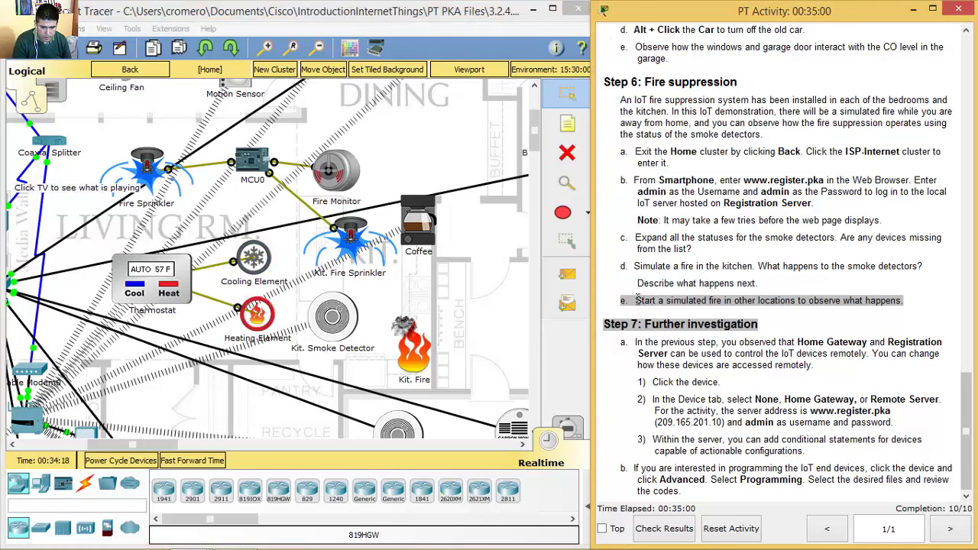
pyautogui.moveTo(634, 300); pyautogui.dragTo(904, 302)
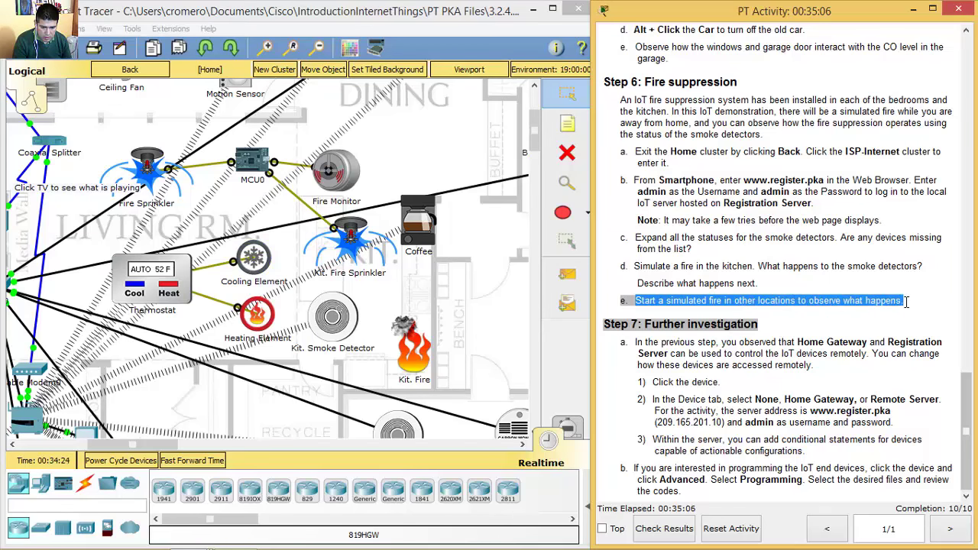
pyautogui.click(535, 149)
# - Scroll the home plan to bedrooms BR2 and BR1 and ignite BR1 Fire
pyautogui.moveTo(535, 149); pyautogui.dragTo(535, 178)
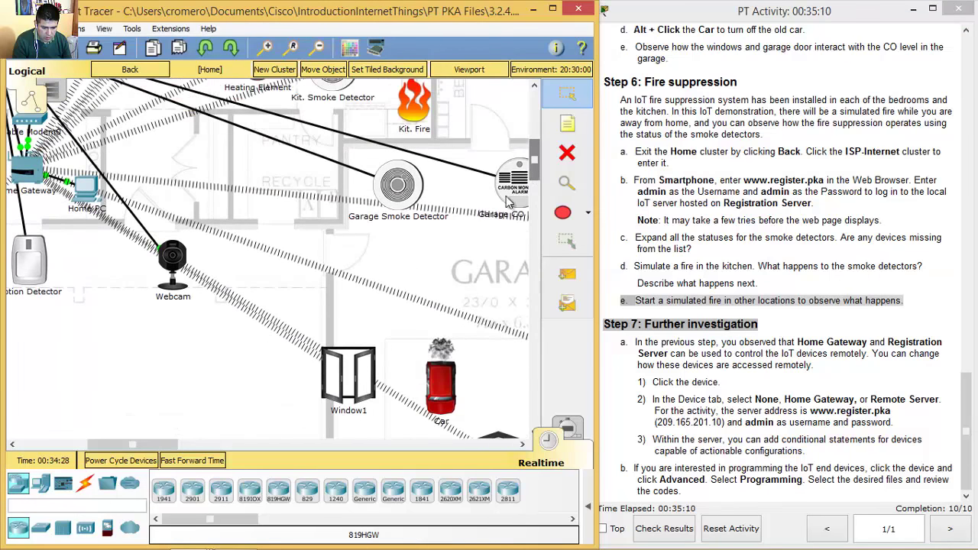
pyautogui.moveTo(133, 445); pyautogui.dragTo(64, 444)
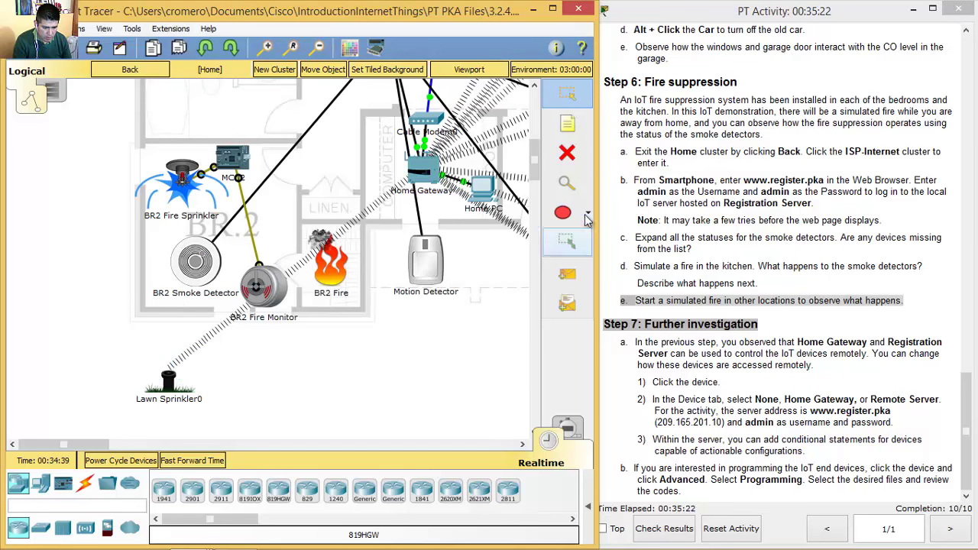
pyautogui.scroll(3, 539, 153)
pyautogui.scroll(3, 539, 153)
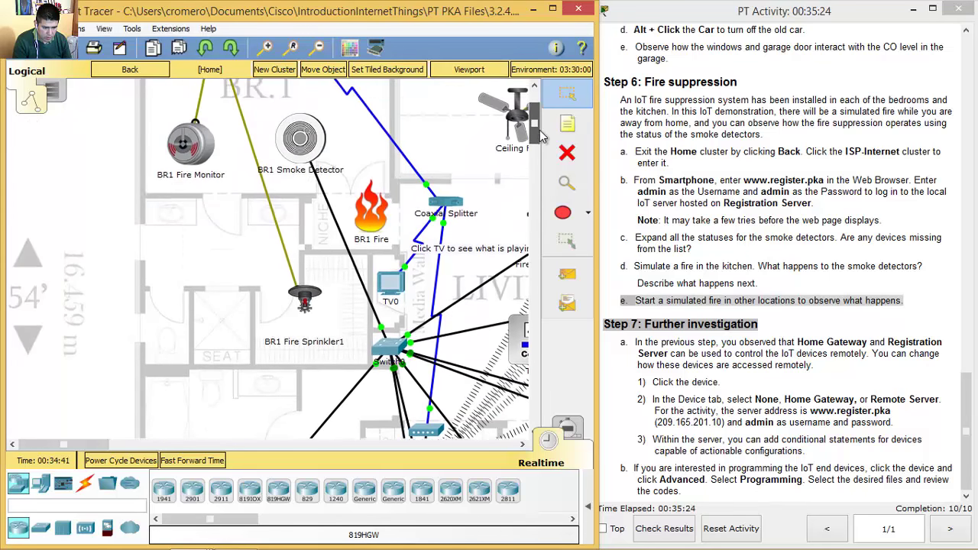
pyautogui.keyDown('alt'); pyautogui.click(372, 252); pyautogui.keyUp('alt')
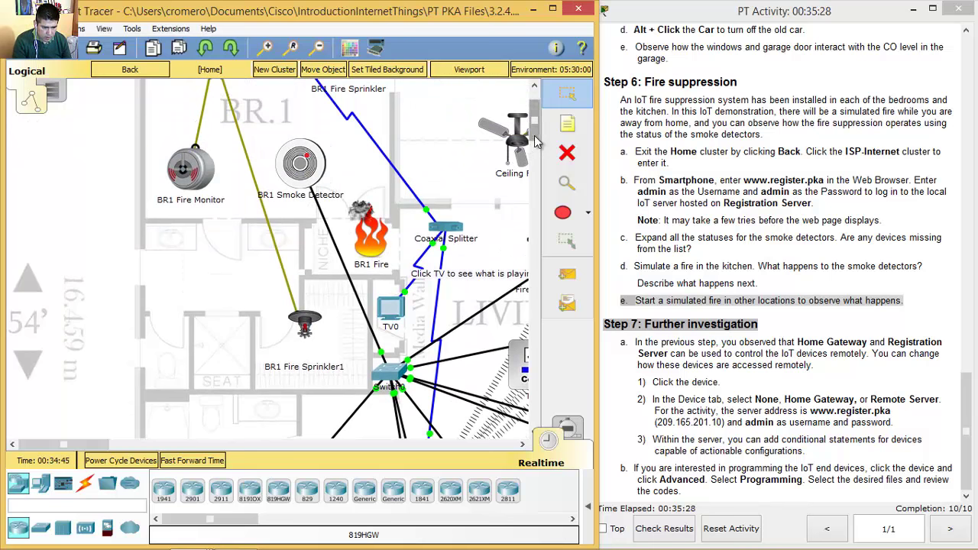
# - Scroll right to check the BR3 fire and its sprinkler, then return to the instructions
pyautogui.scroll(3, 535, 122)
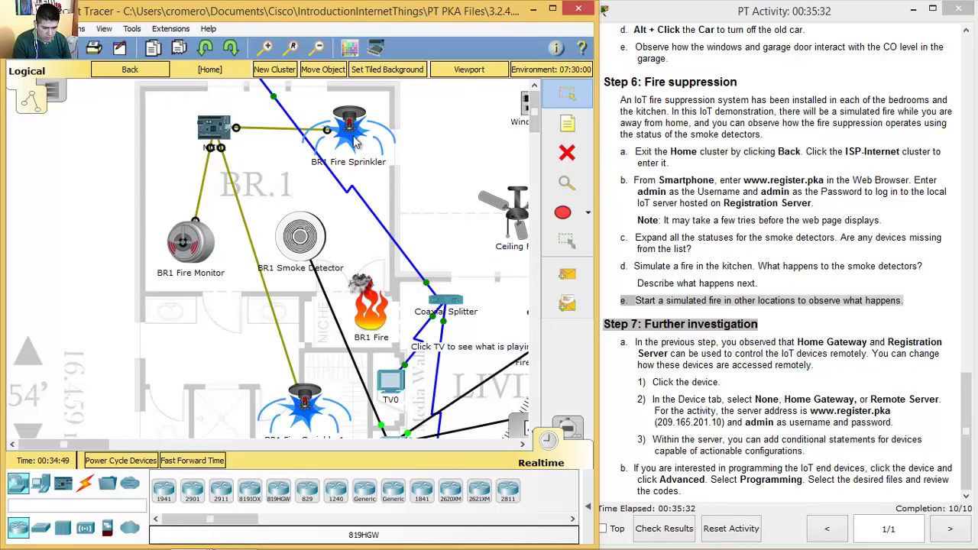
pyautogui.moveTo(106, 446); pyautogui.dragTo(212, 449)
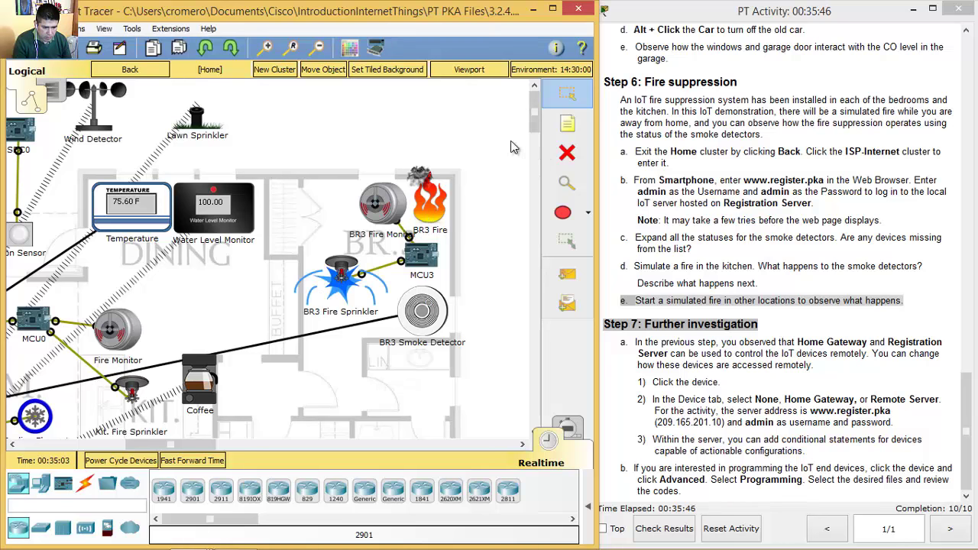
pyautogui.moveTo(293, 546)
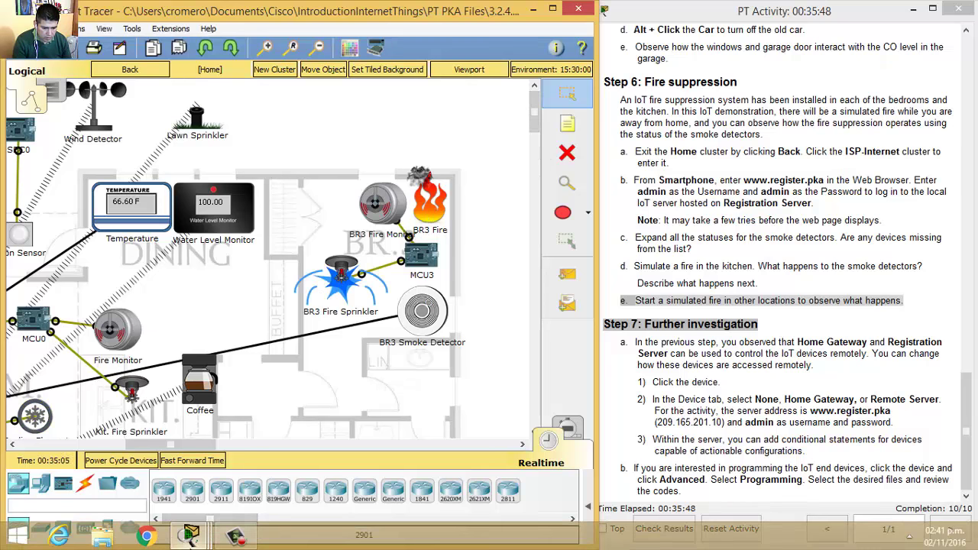
pyautogui.click(779, 396)
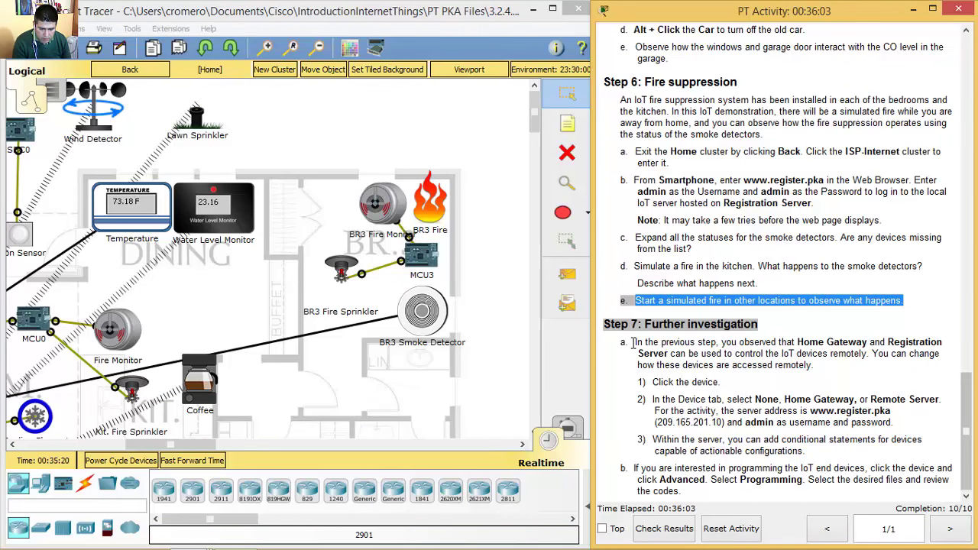
# - Highlight Step 7a's explanation and its click-device and Device tab lines, then scroll back to the kitchen
pyautogui.moveTo(633, 343); pyautogui.dragTo(814, 366)
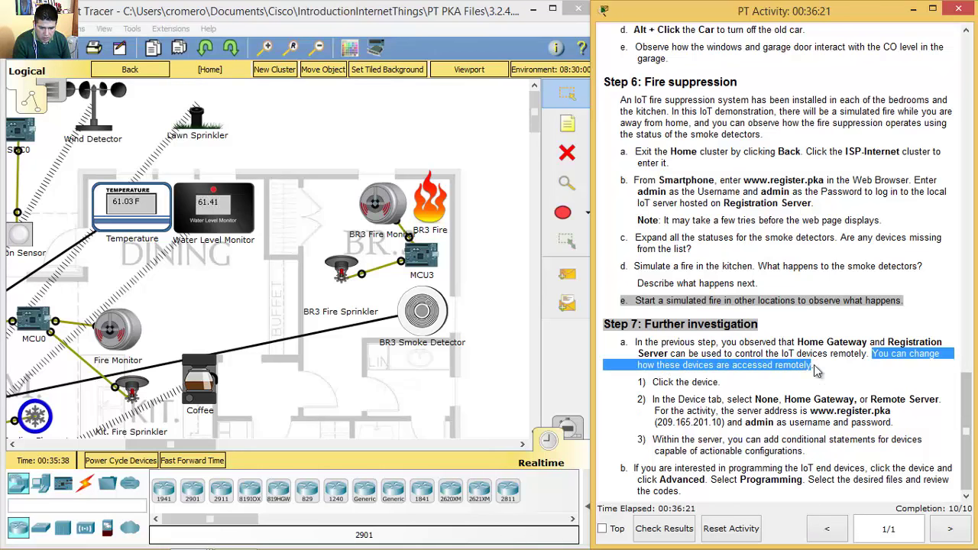
pyautogui.moveTo(636, 342); pyautogui.dragTo(868, 354)
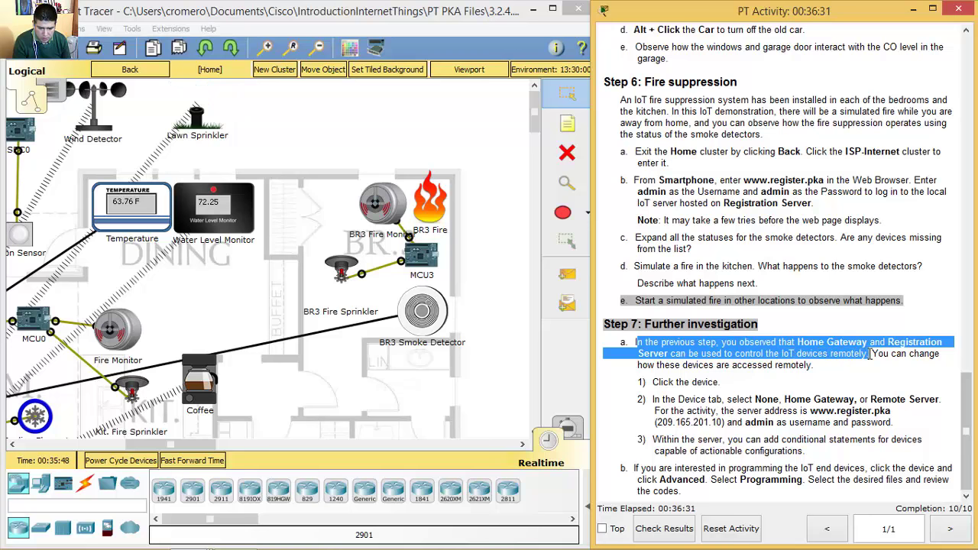
pyautogui.moveTo(869, 354); pyautogui.dragTo(828, 366)
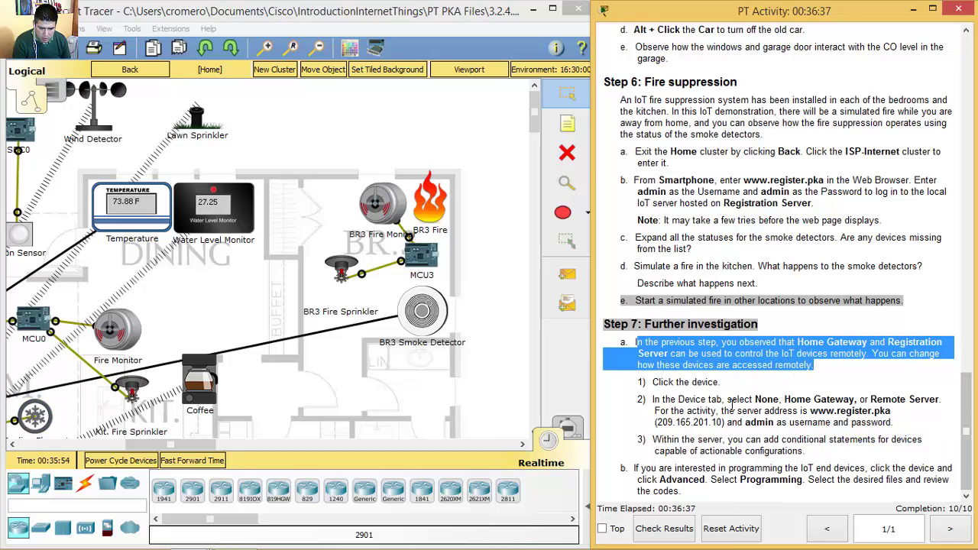
pyautogui.moveTo(653, 382); pyautogui.dragTo(715, 384)
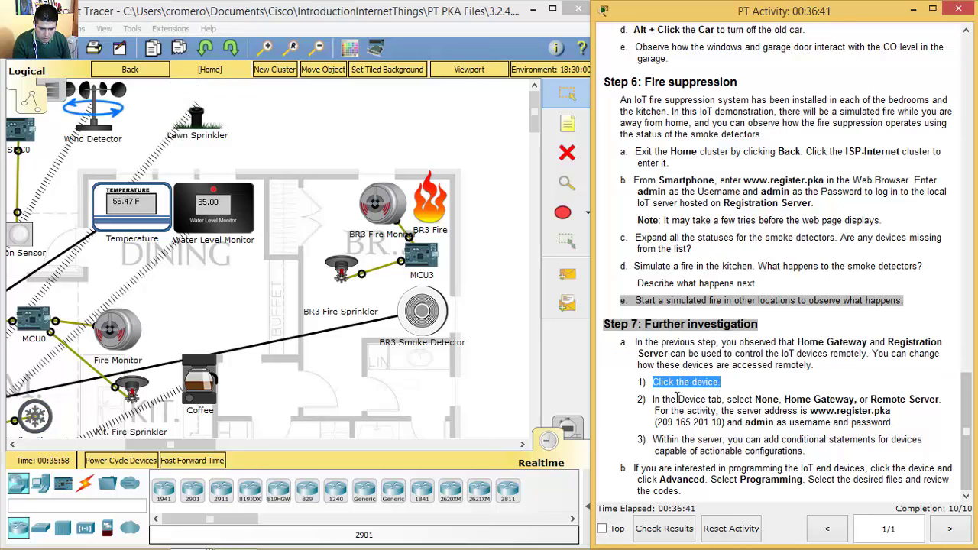
pyautogui.moveTo(653, 399); pyautogui.dragTo(772, 400)
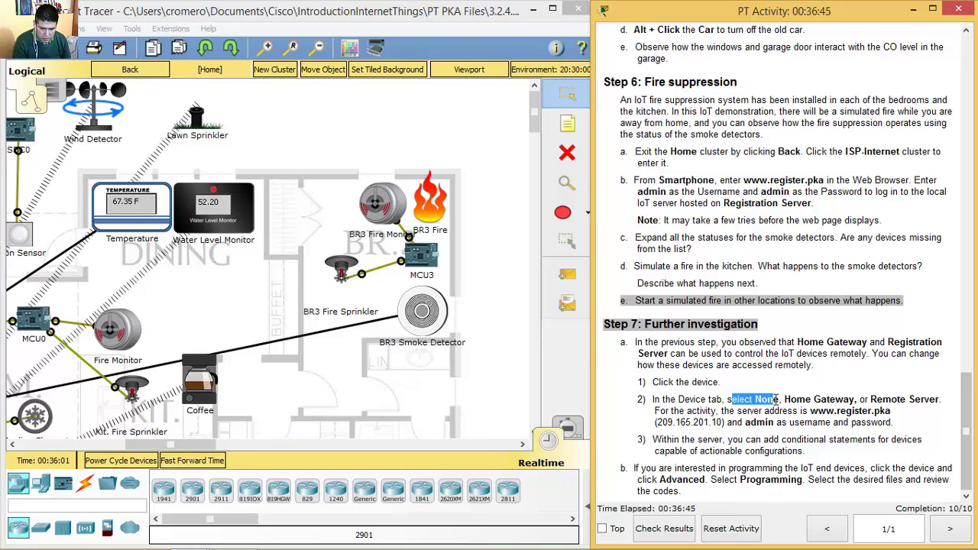
pyautogui.moveTo(164, 445)
pyautogui.mouseDown()
pyautogui.moveTo(115, 447)
pyautogui.moveTo(157, 449)
pyautogui.mouseUp()
pyautogui.scroll(-5, 459, 233)
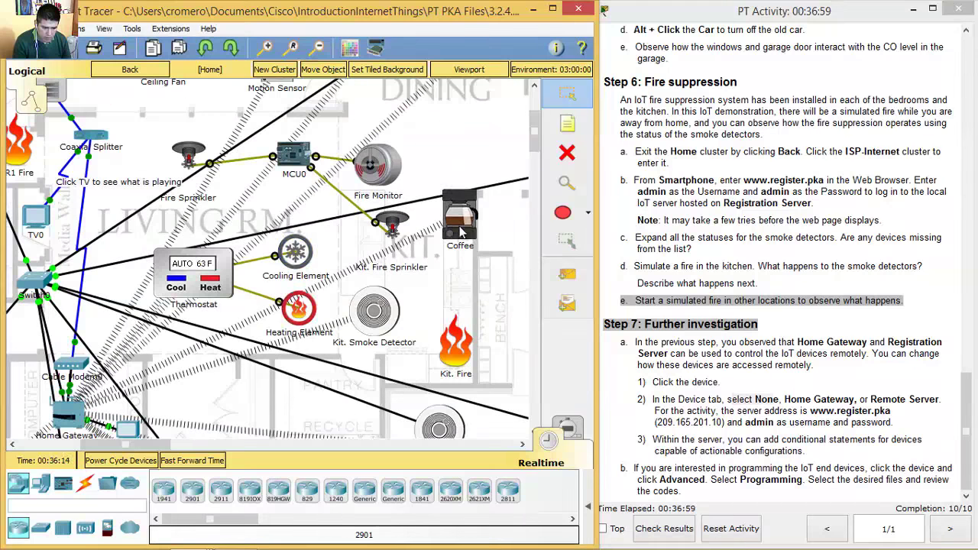
# - In the Coffee device's Config settings, change IoE Server from Home Gateway to Remote Server
pyautogui.click(460, 233)
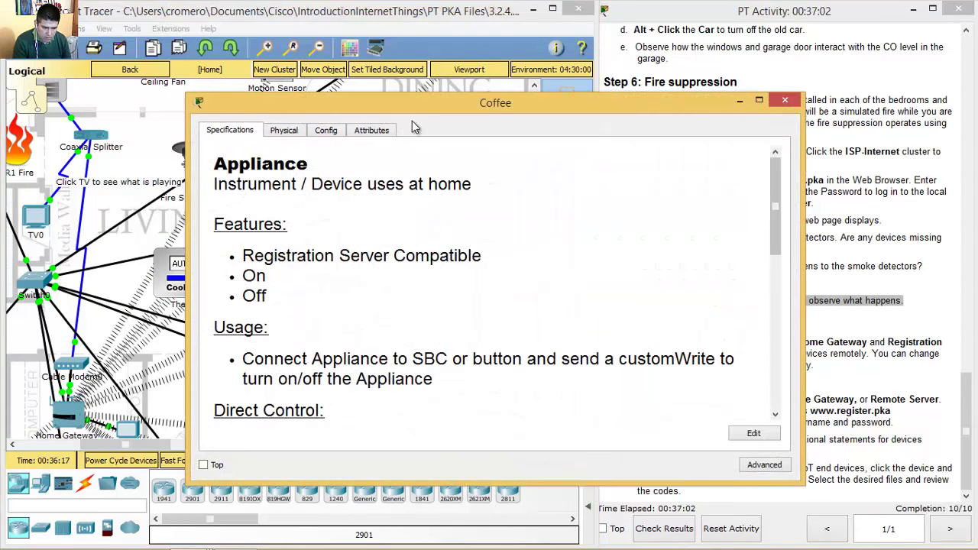
pyautogui.moveTo(449, 107); pyautogui.dragTo(281, 66)
pyautogui.click(156, 90)
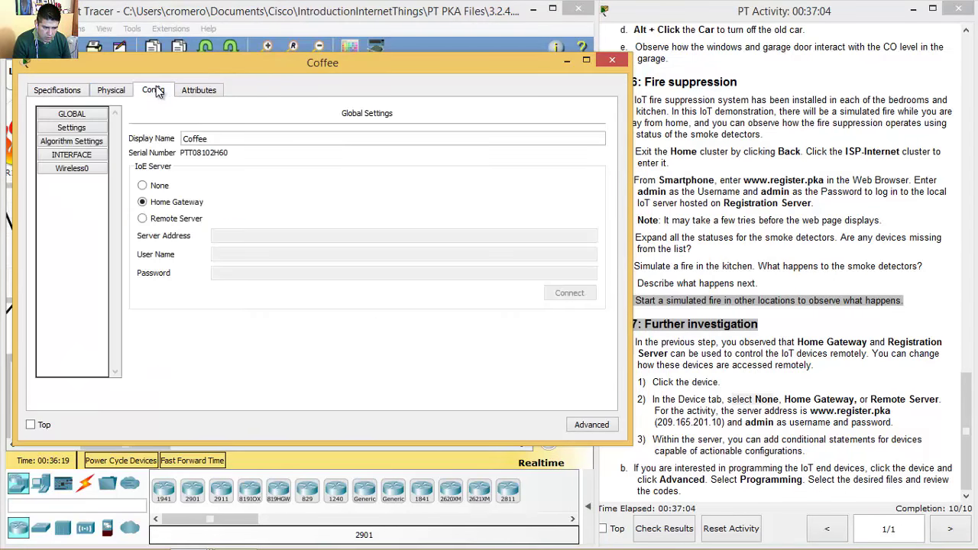
pyautogui.moveTo(375, 61); pyautogui.dragTo(366, 46)
pyautogui.moveTo(621, 227); pyautogui.dragTo(585, 227)
pyautogui.click(758, 411)
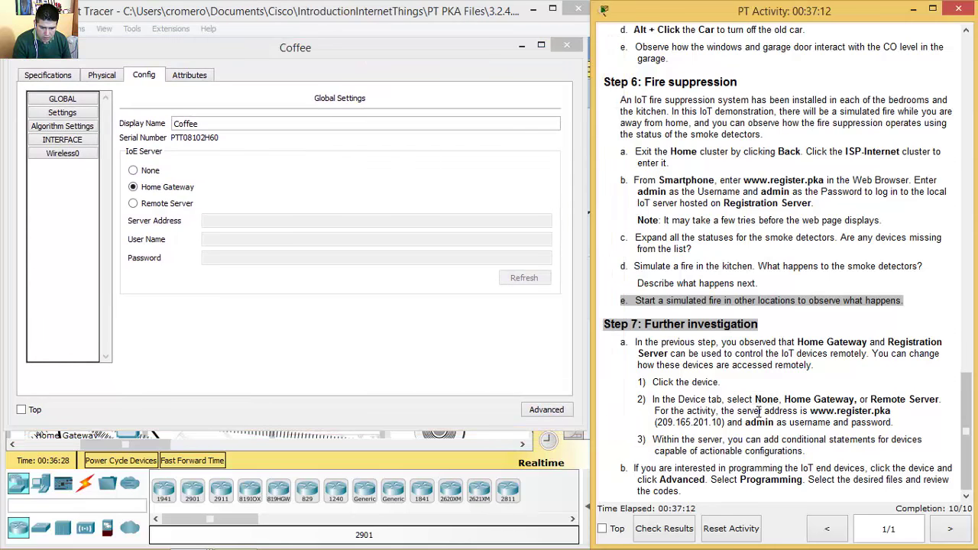
pyautogui.moveTo(756, 400); pyautogui.dragTo(934, 396)
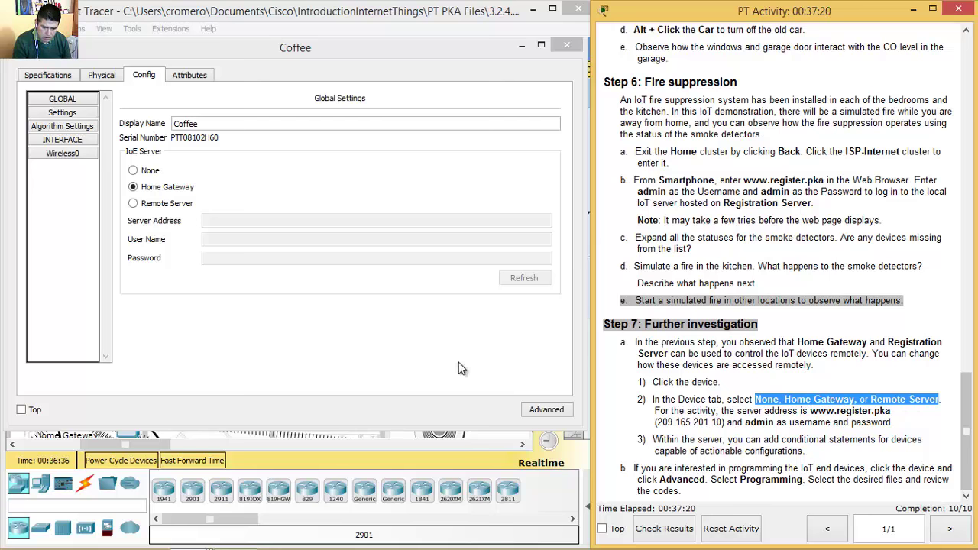
pyautogui.click(133, 205)
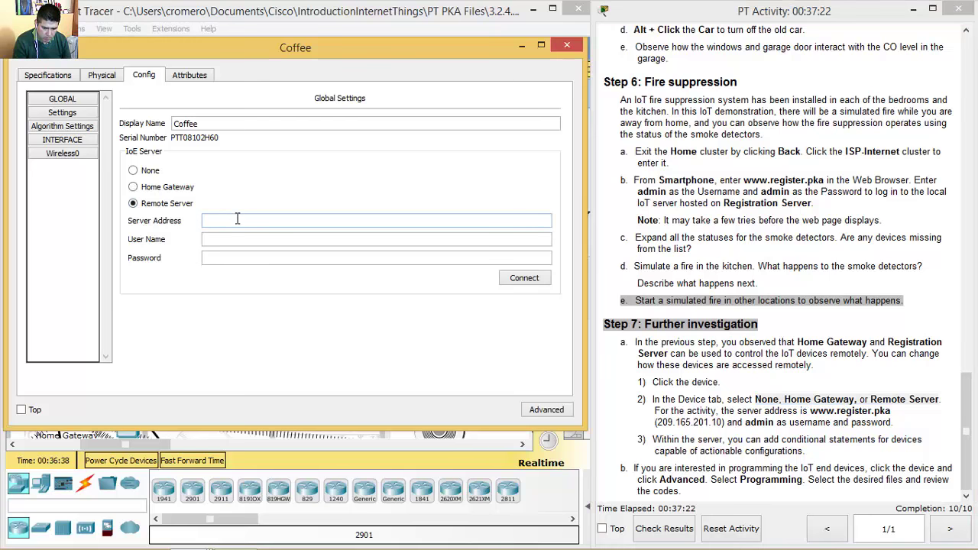